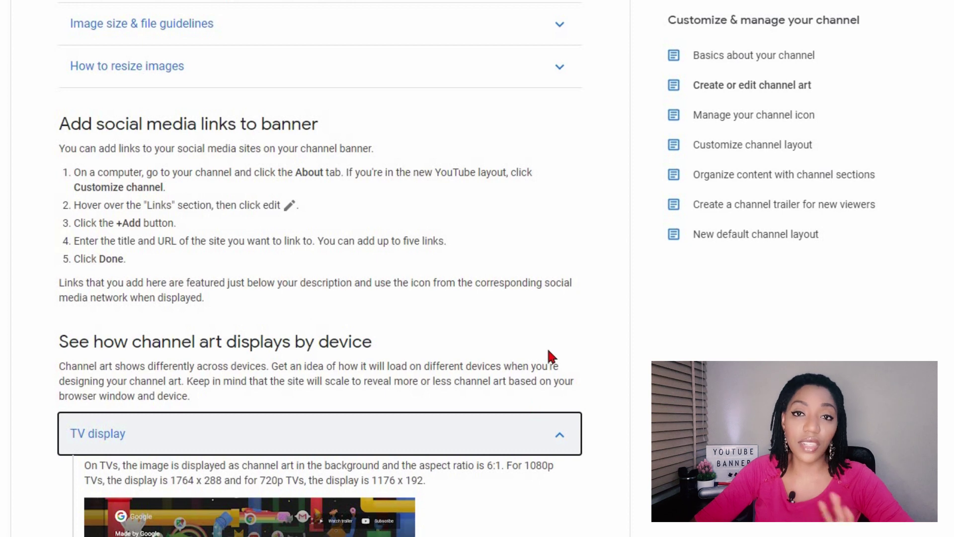
Examine the TV display section of the help article on how channel art displays by device
scroll(549, 350, "down", 3)
left_click(559, 262)
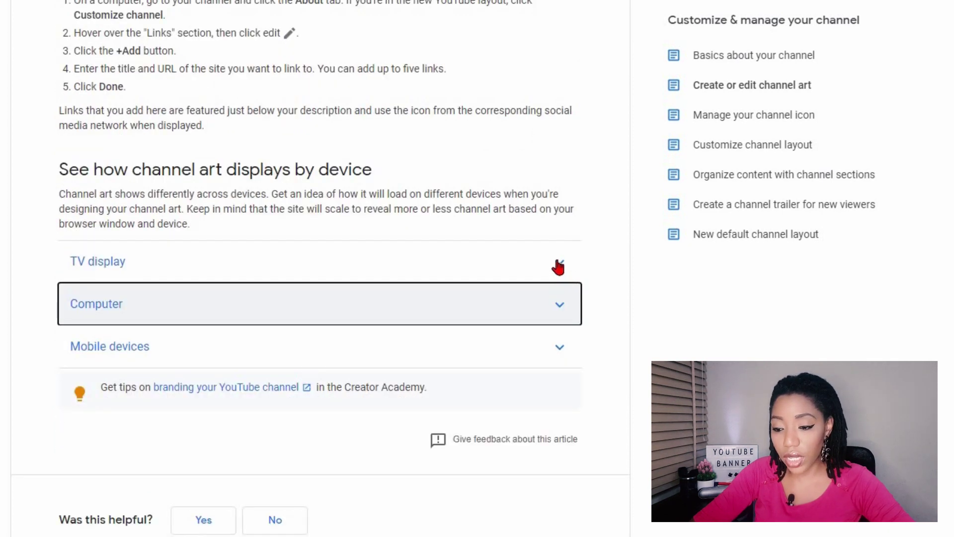
left_click(558, 263)
scroll(485, 369, "down", 1)
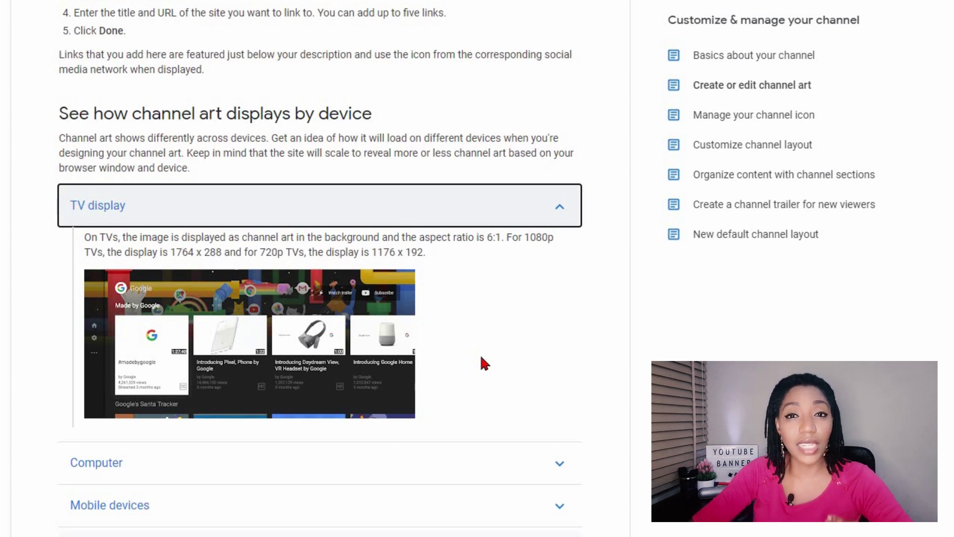
scroll(497, 423, "down", 1)
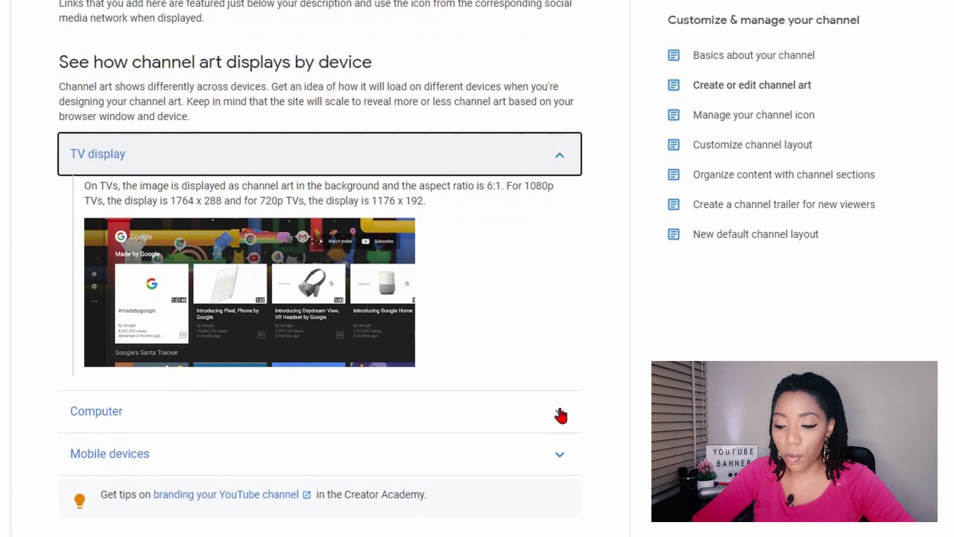
Expand the Computer and Mobile devices sections and review how channel art displays on each
left_click(520, 425)
scroll(516, 450, "down", 6)
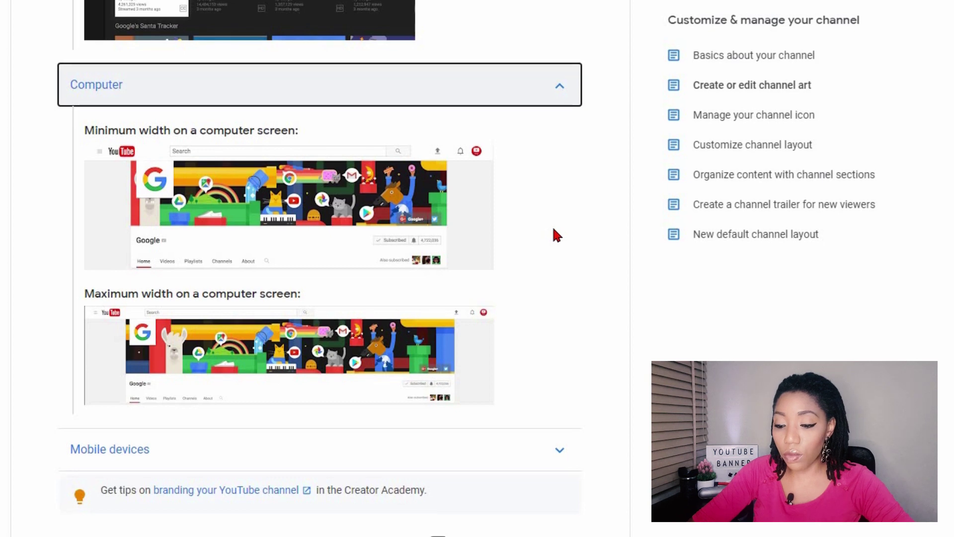
scroll(563, 340, "down", 2)
left_click(563, 340)
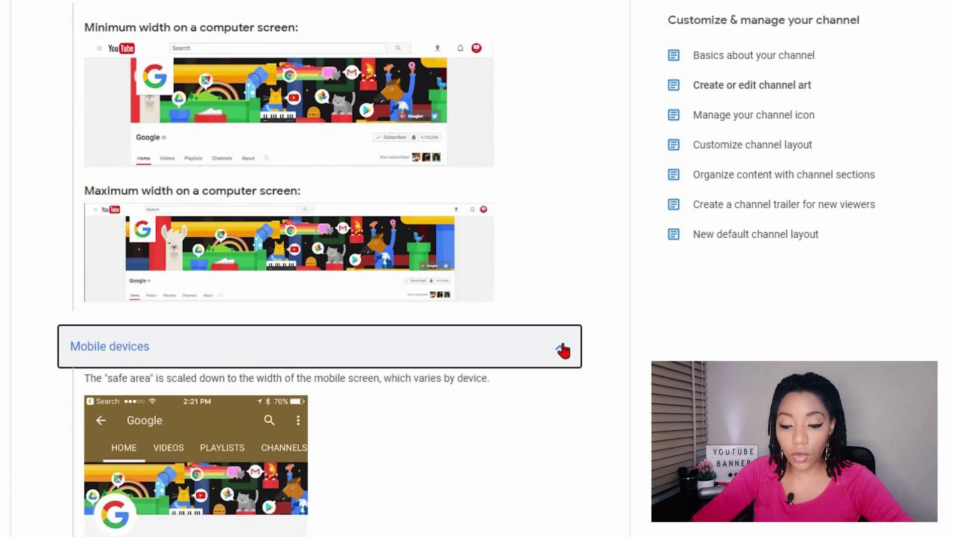
scroll(565, 348, "down", 3)
scroll(383, 89, "down", 4)
scroll(159, 236, "up", 5)
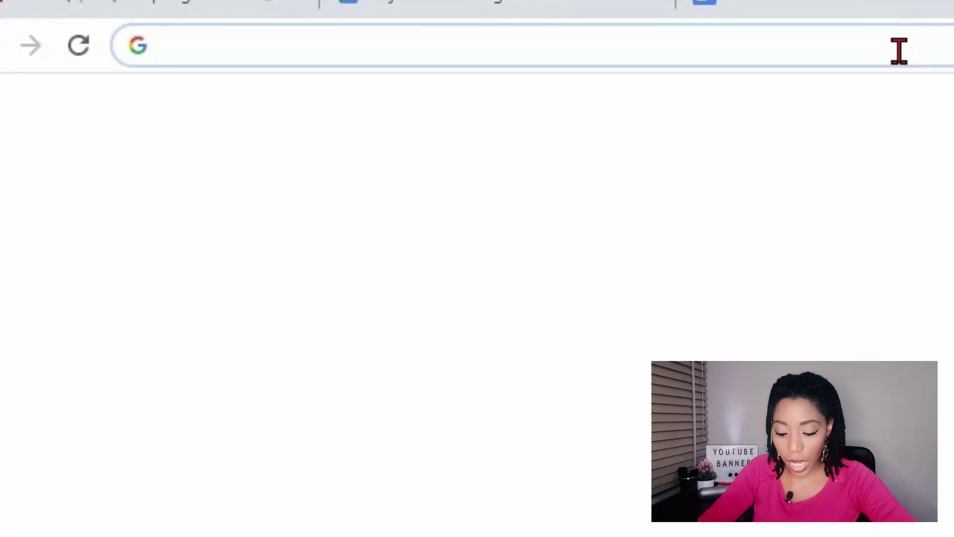
type("www")
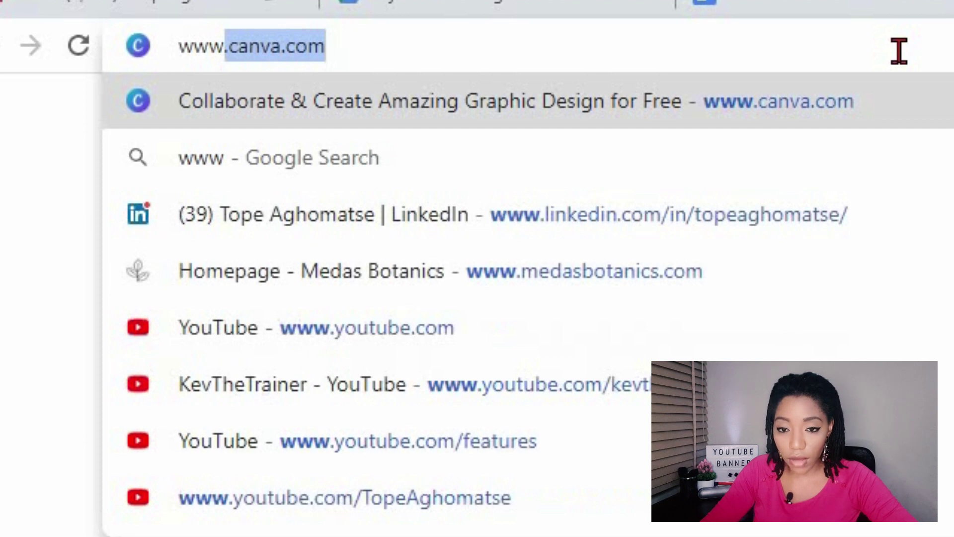
type(".canva")
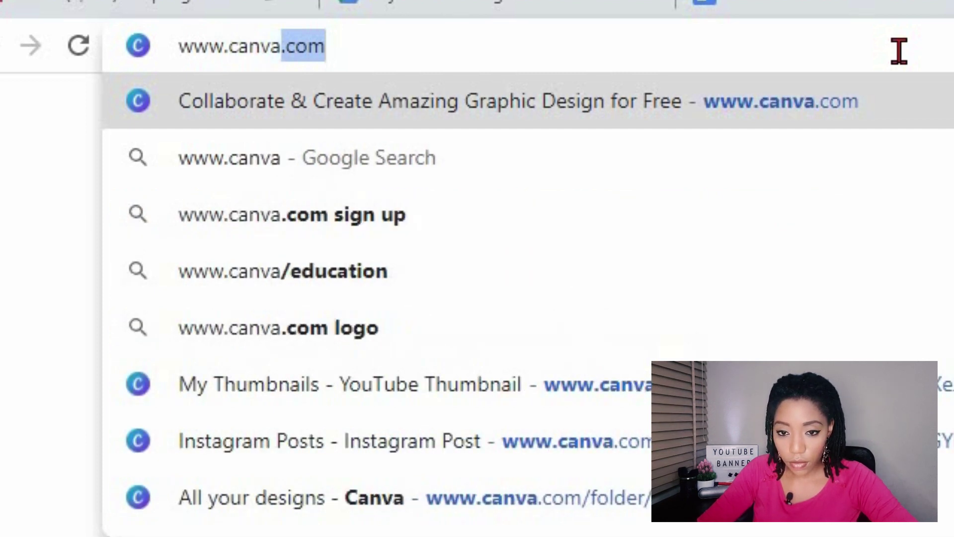
type(".com")
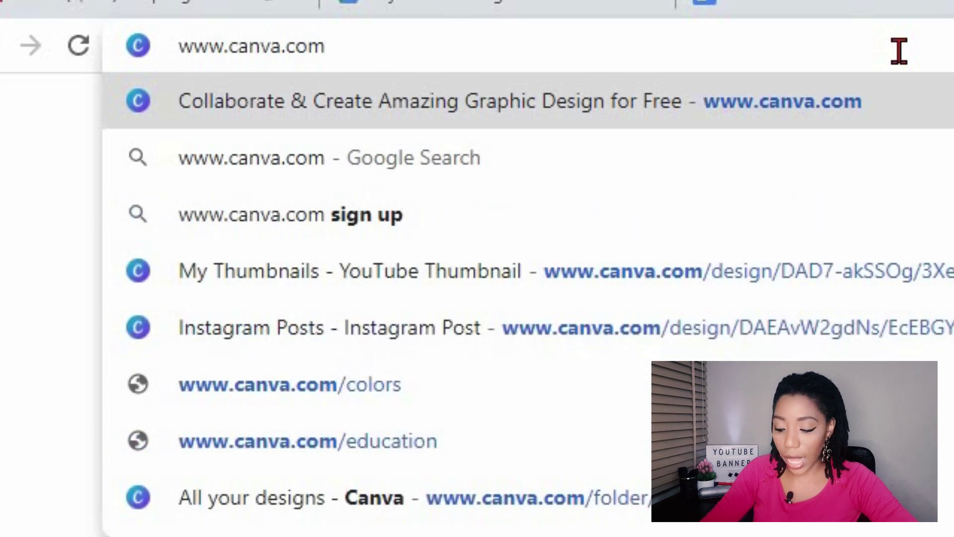
key("Return")
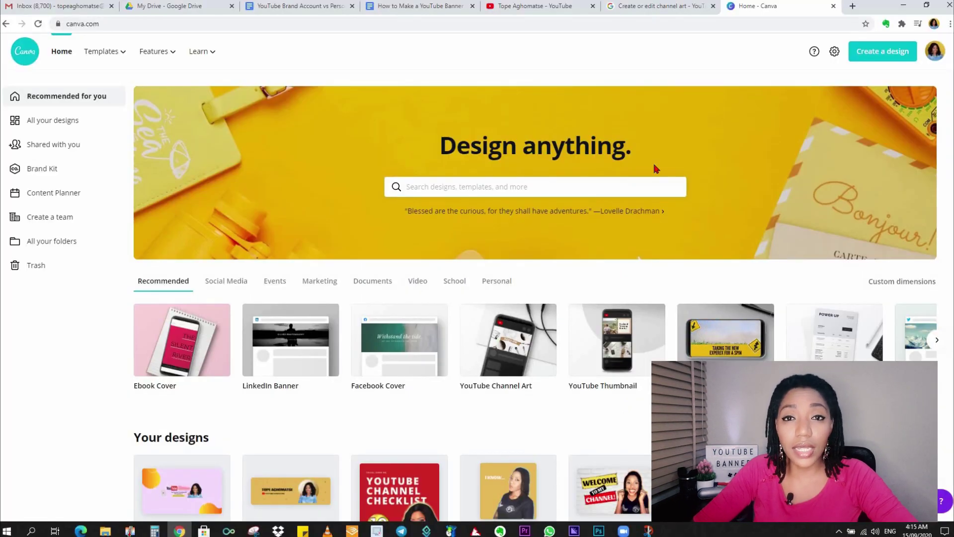
Search for "youtube channel art" and choose the suggested YouTube Channel Art category
left_click(558, 185)
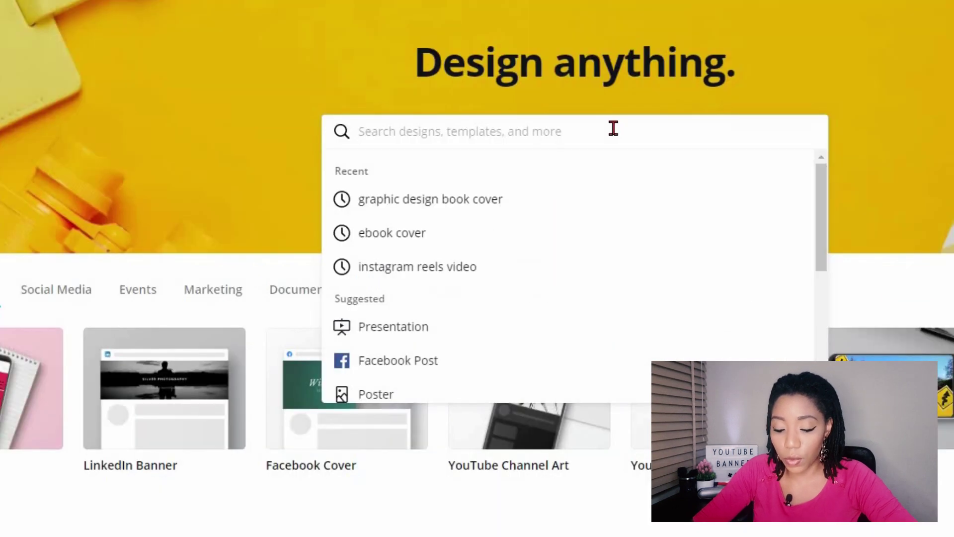
type("youtube cha")
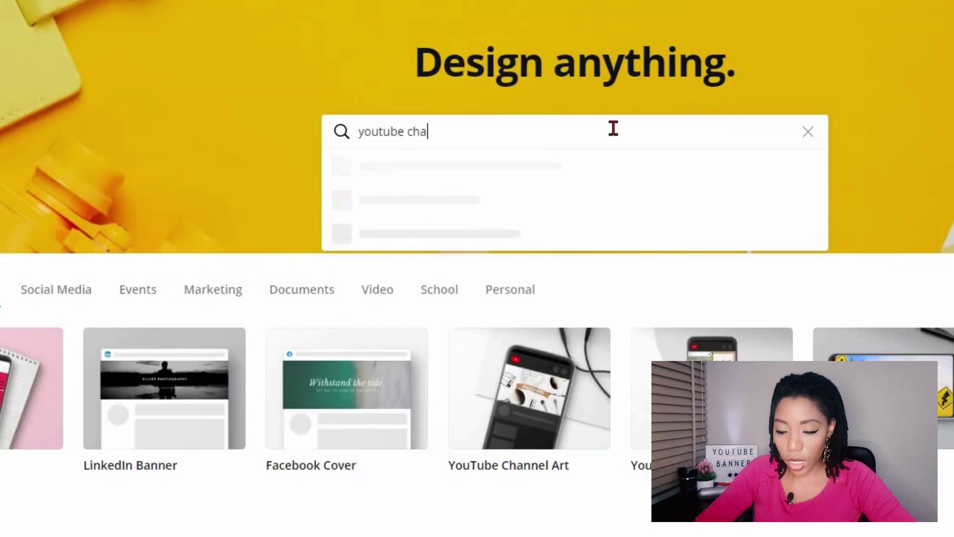
type("nnel art")
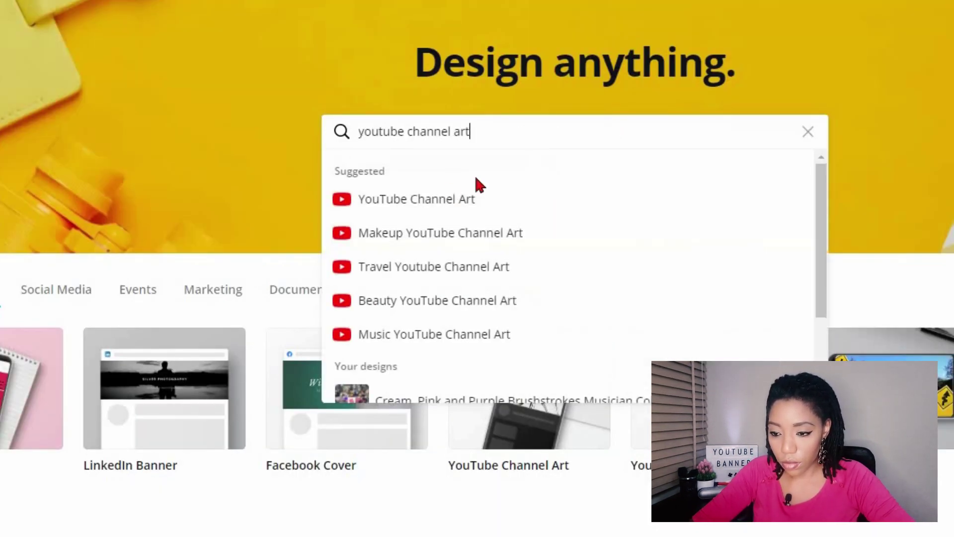
left_click(449, 198)
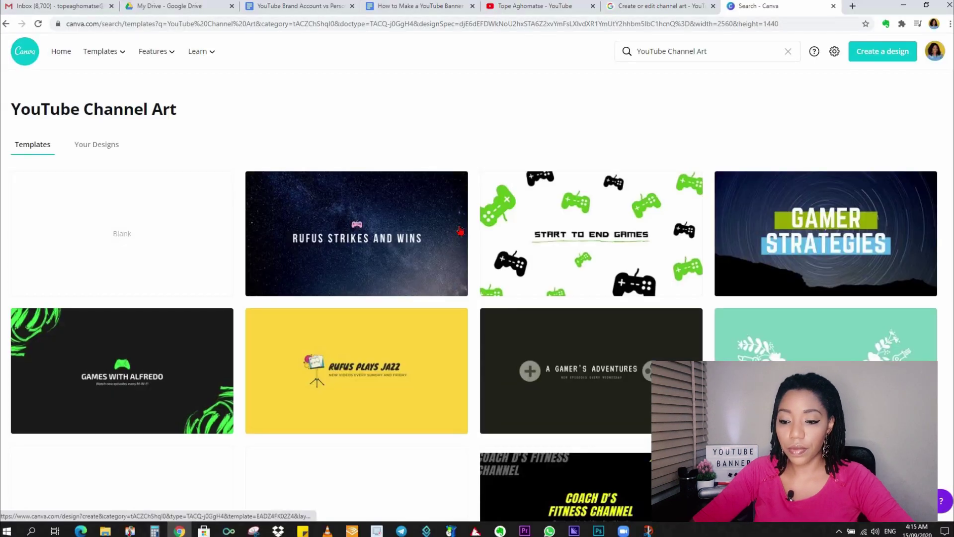
Browse the YouTube Channel Art templates and open the pink "Beauty Box Faves" beauty template for editing
scroll(419, 411, "down", 10)
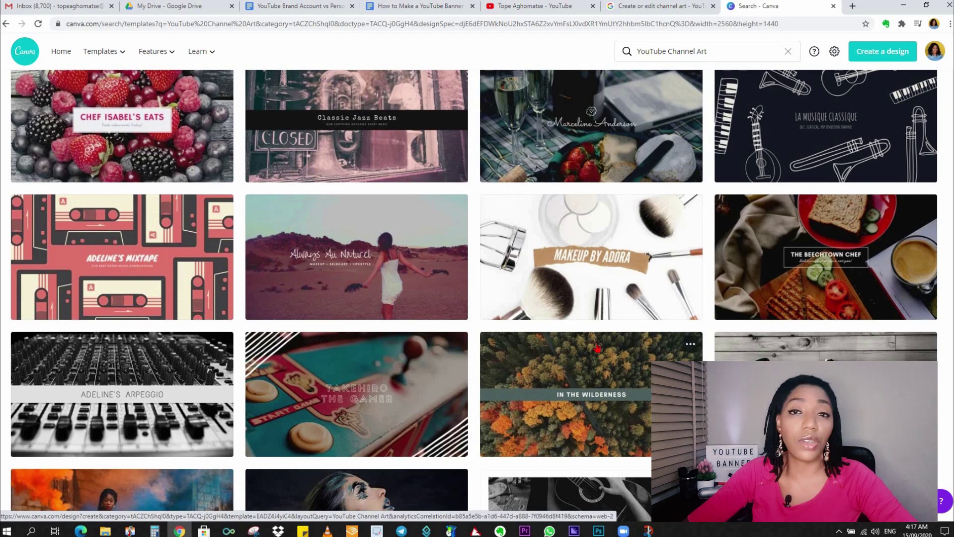
scroll(598, 347, "down", 3)
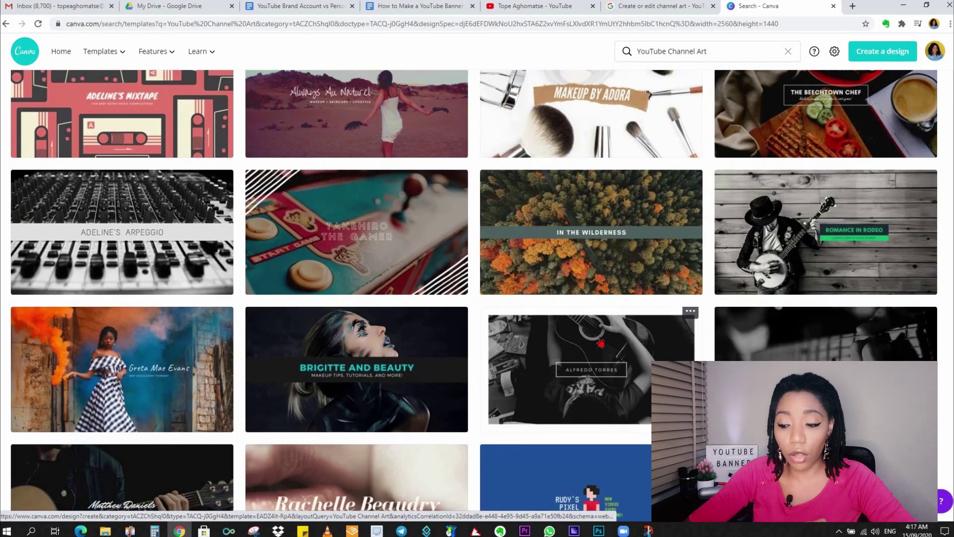
scroll(600, 342, "down", 5)
scroll(600, 342, "down", 11)
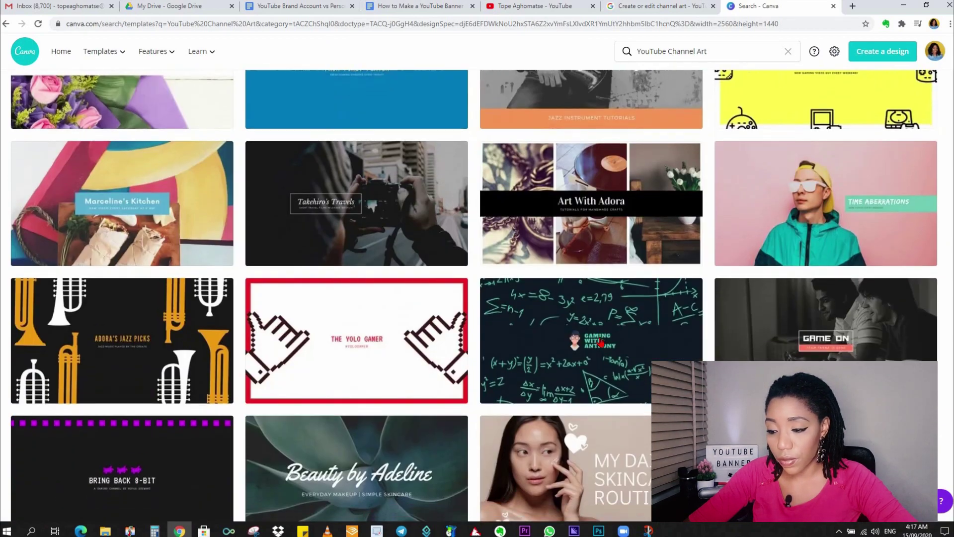
scroll(600, 342, "down", 10)
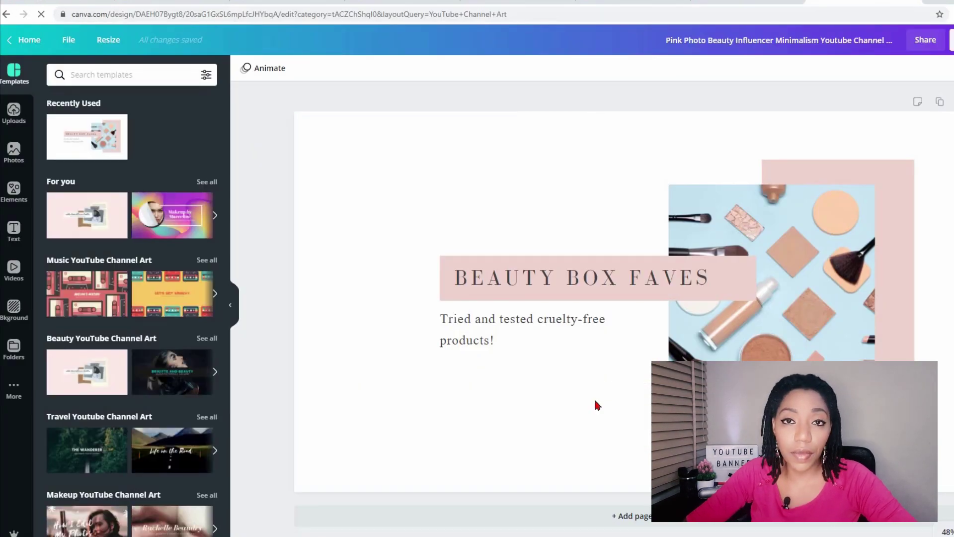
Replace the "BEAUTY BOX FAVES" heading with the channel owner's first name in possessive form followed by "MAKEUP PLACE"
left_click(711, 279)
double_click(711, 279)
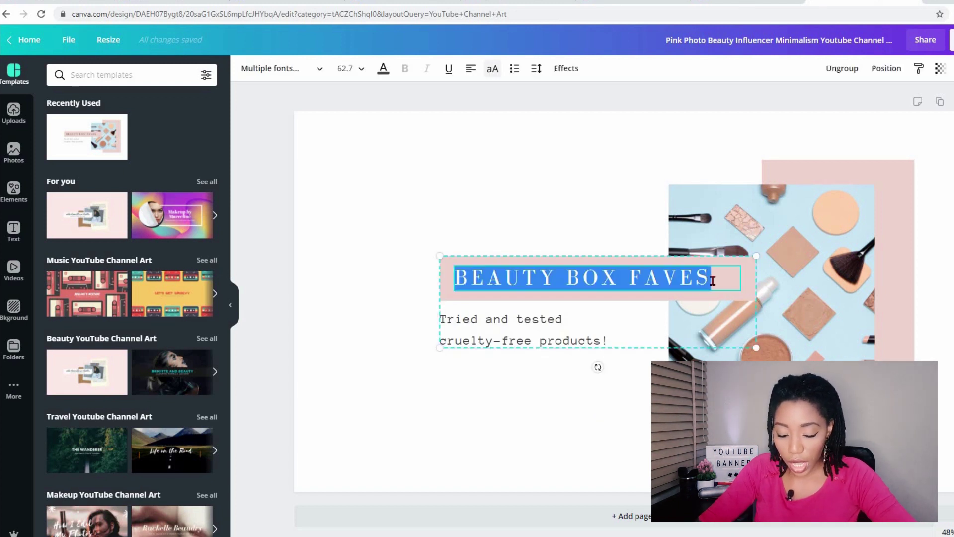
key("BackSpace")
type("TOPE")
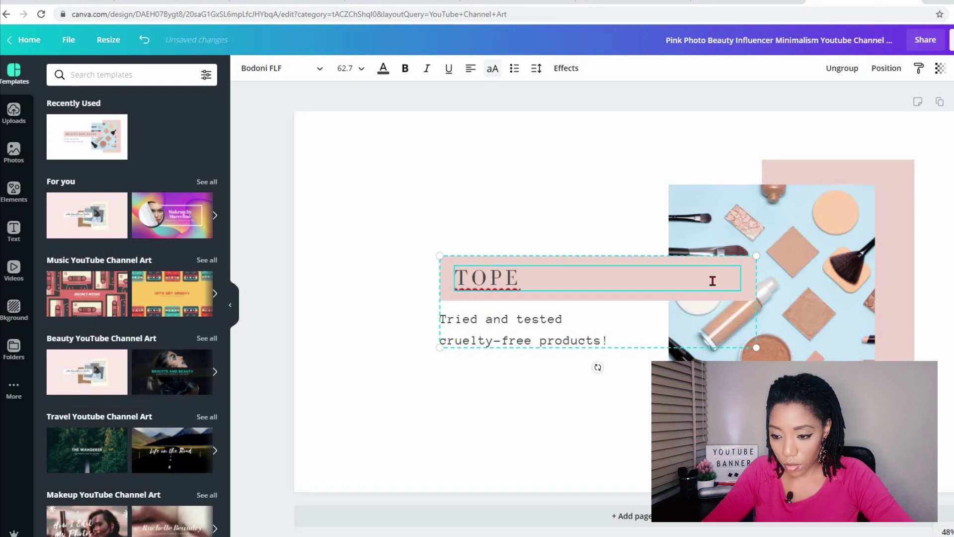
type("'S MAKEUP PLACE")
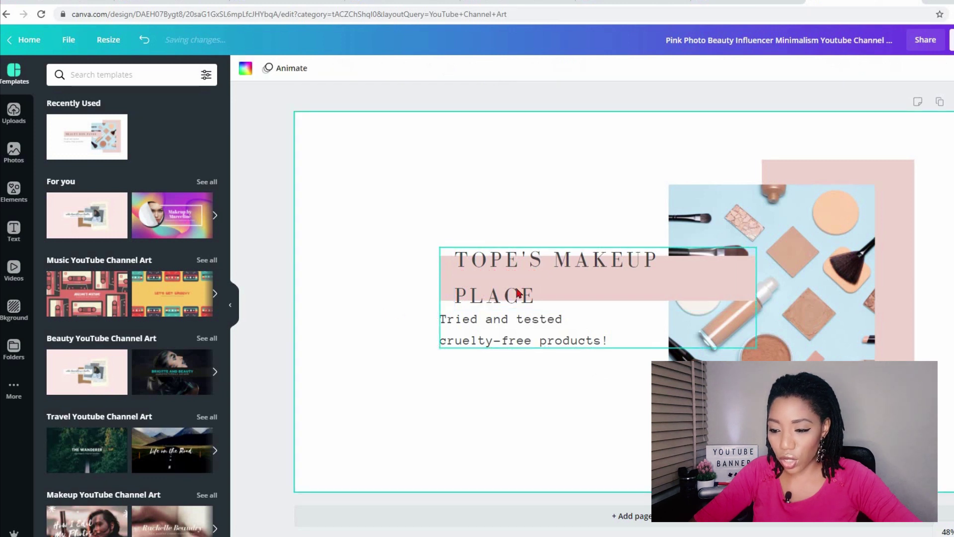
Set the font size of the whole heading text to 50
key("ctrl+a")
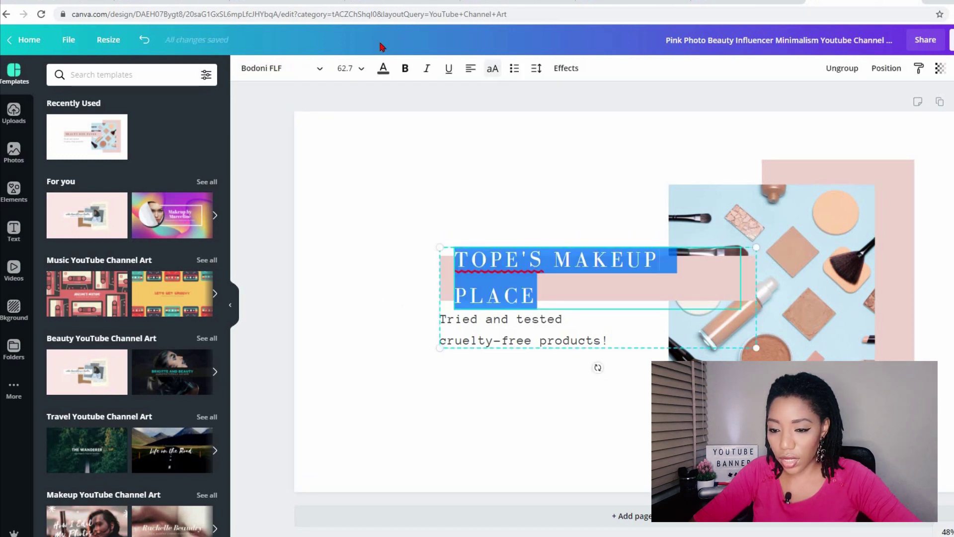
left_click(354, 70)
type("50")
key("Return")
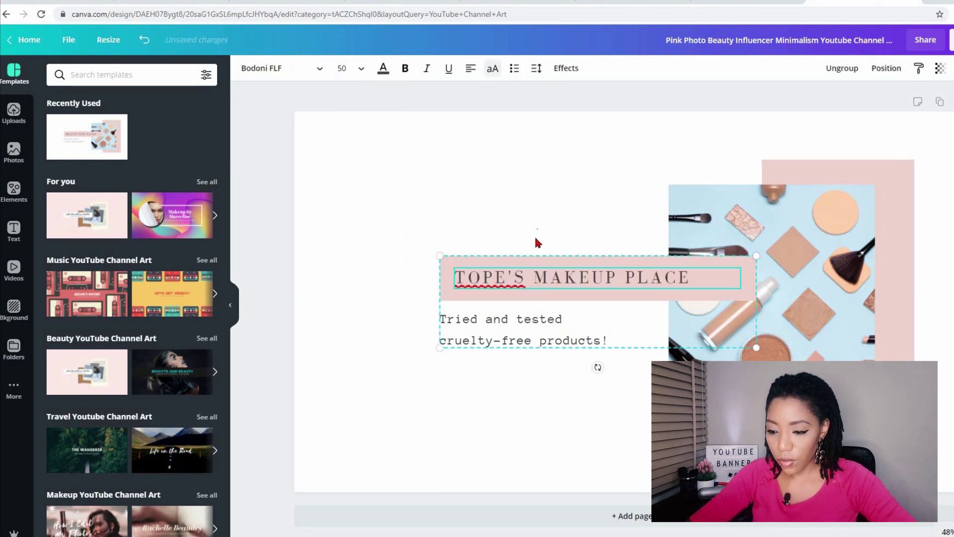
Change the heading's font to Bukhari Script
left_click(321, 73)
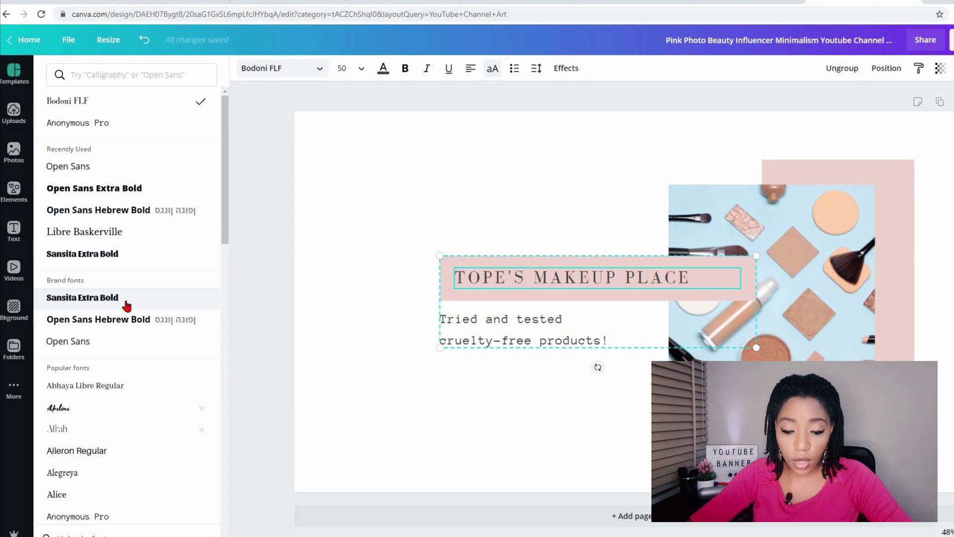
scroll(126, 305, "down", 7)
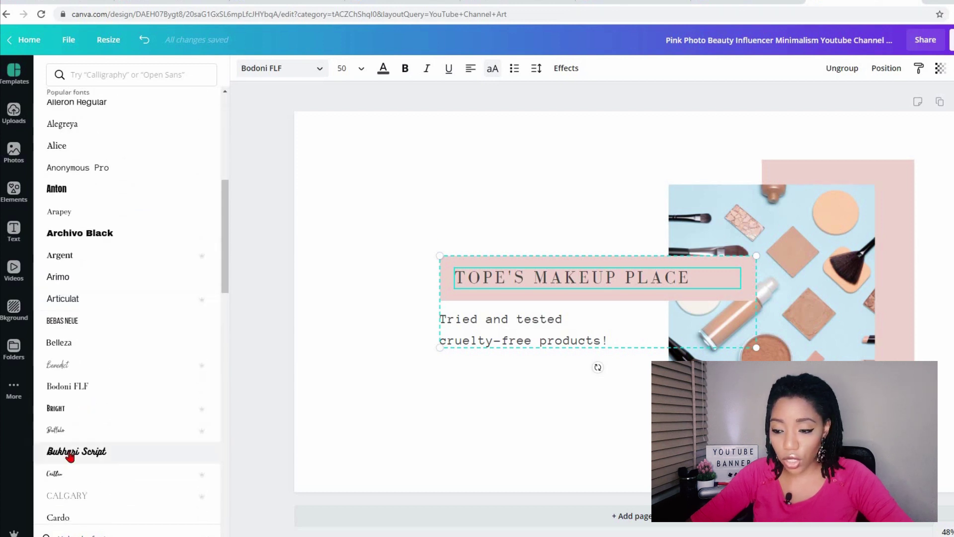
left_click(70, 454)
Recolour the pink rectangle behind the makeup photo with the brand palette red #e52226
left_click(812, 177)
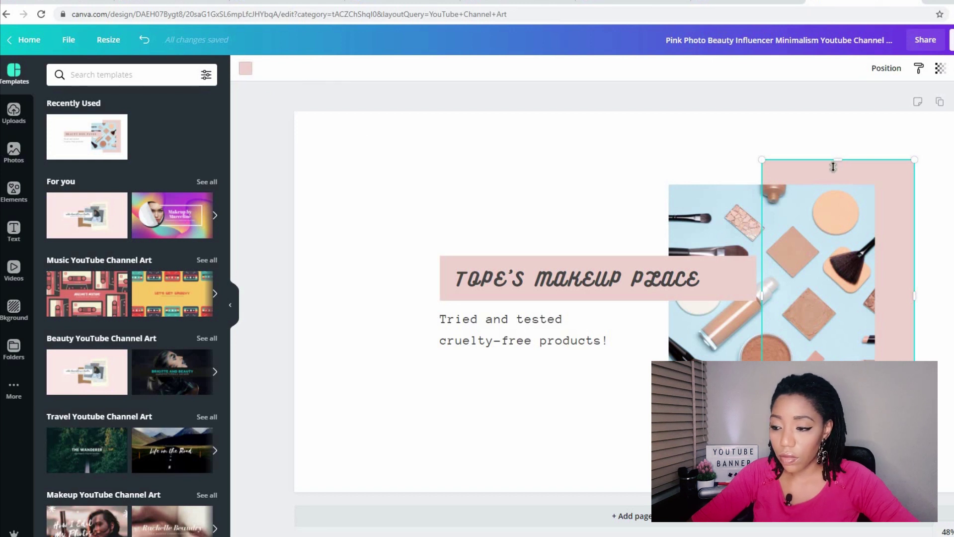
left_click(246, 70)
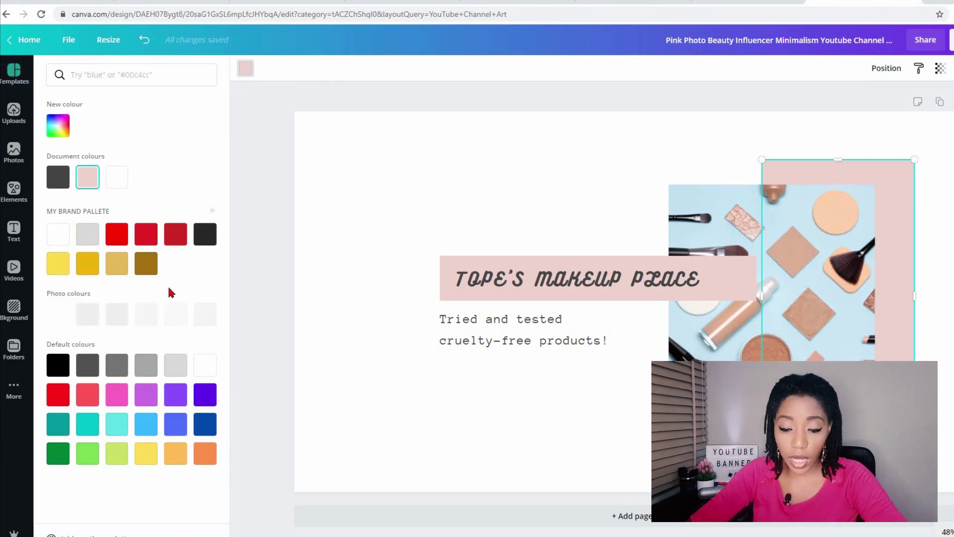
left_click(147, 241)
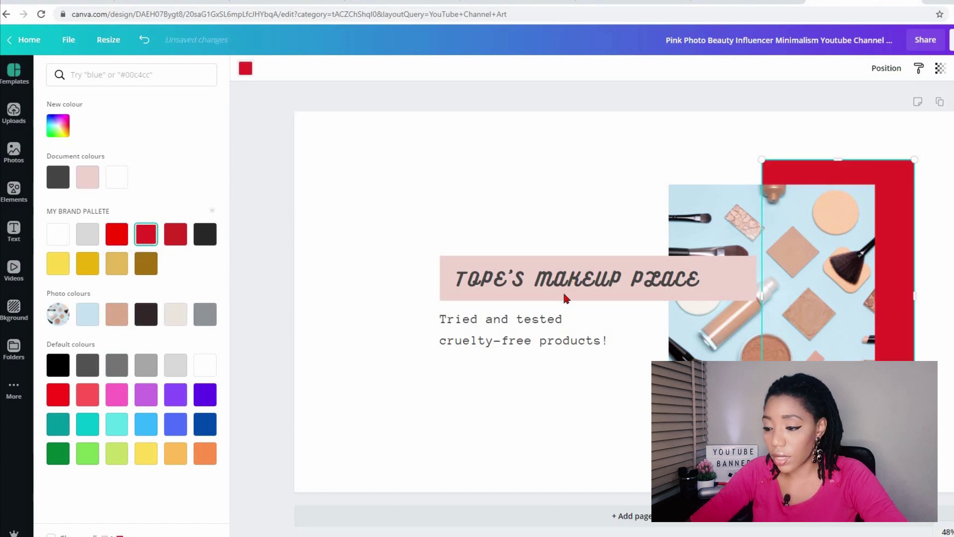
Recolour the pink bar behind the heading with the same brand palette red, #e52226
left_click(735, 287)
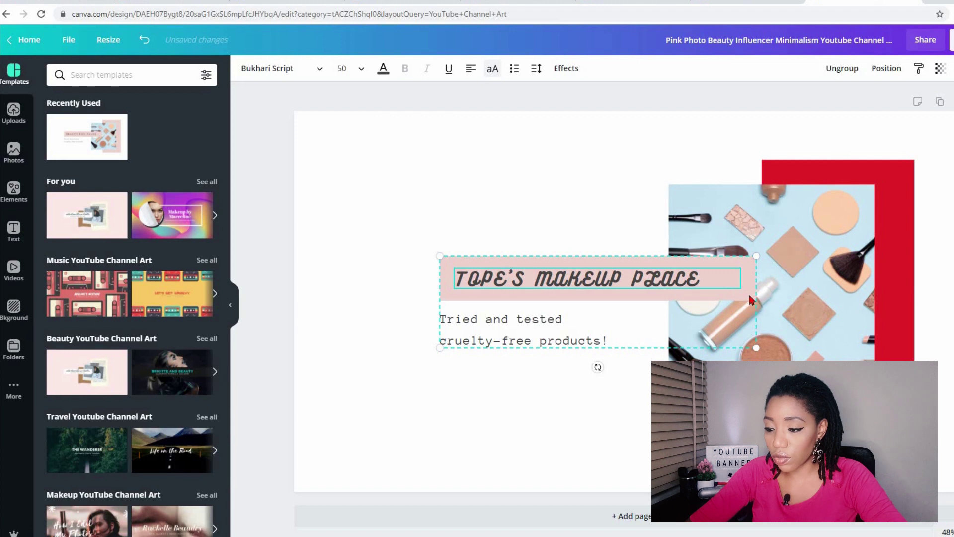
left_click(750, 298)
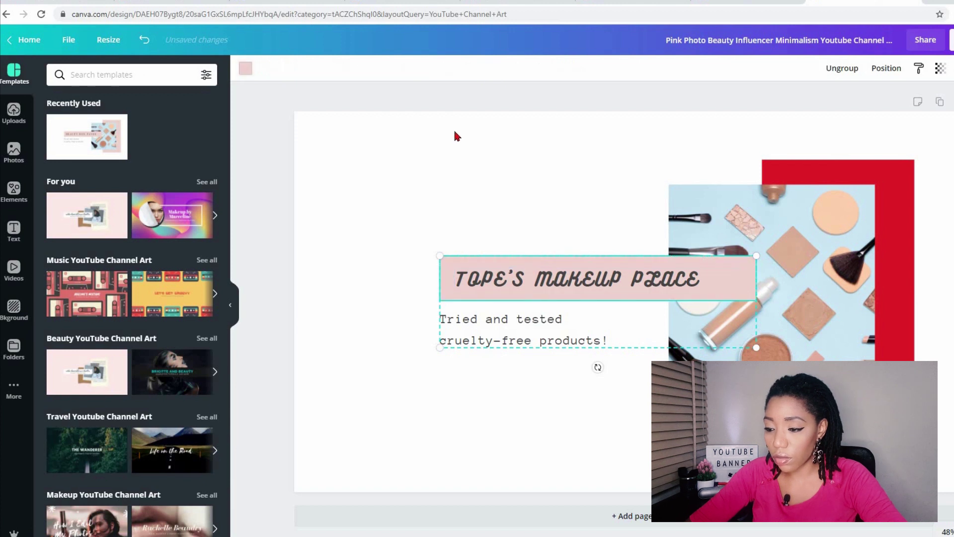
left_click(246, 68)
left_click(149, 234)
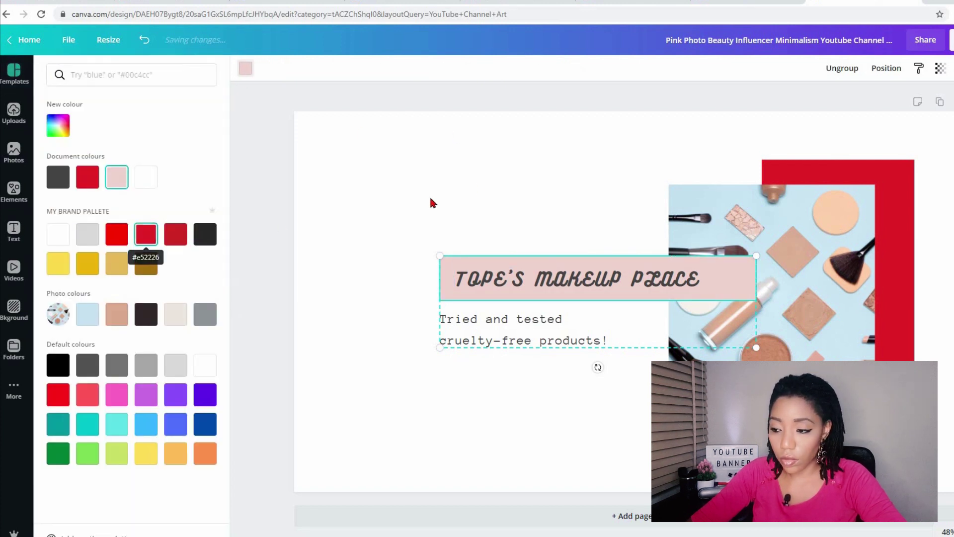
Set the heading's text colour to the brand palette white and deselect the heading
left_click(512, 291)
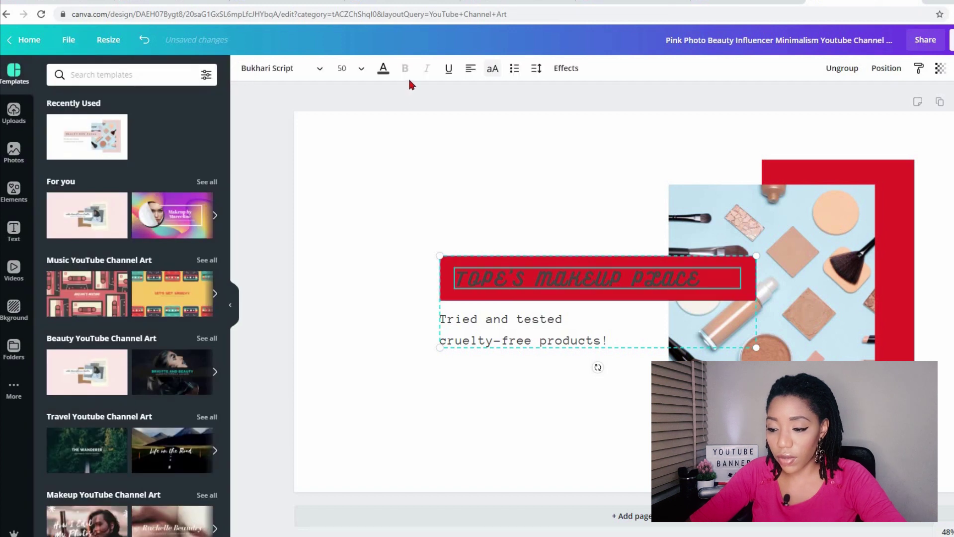
left_click(385, 70)
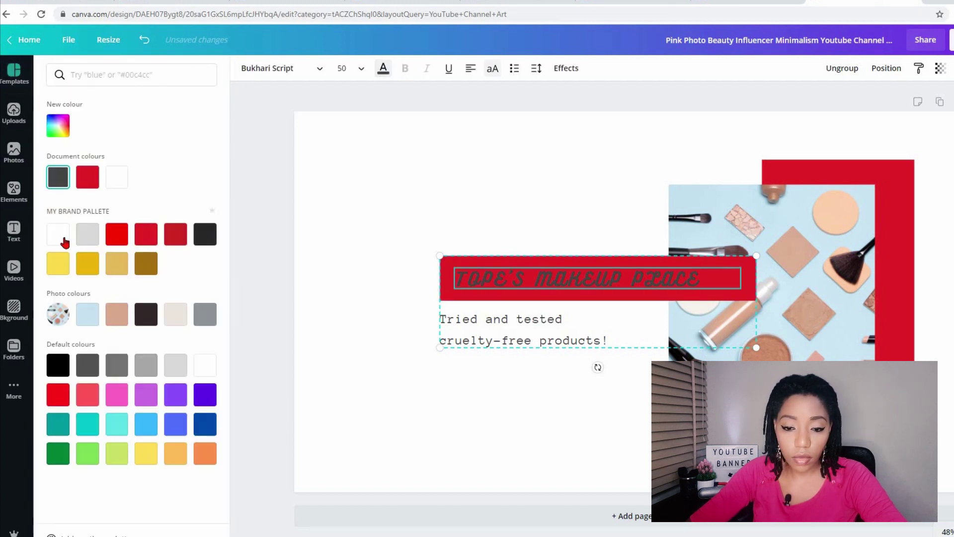
key("Escape")
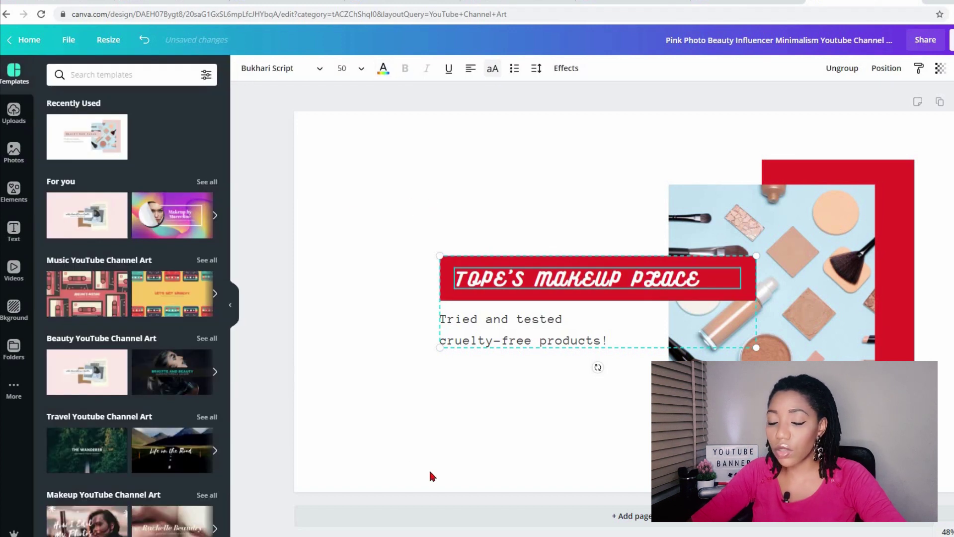
left_click(431, 476)
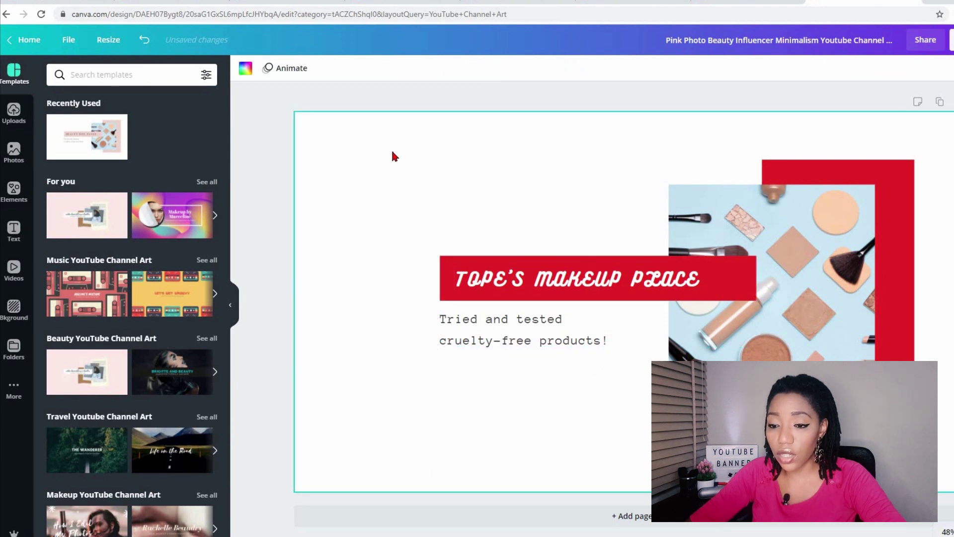
Set the banner's background to the light beige from the photo colours
left_click(246, 70)
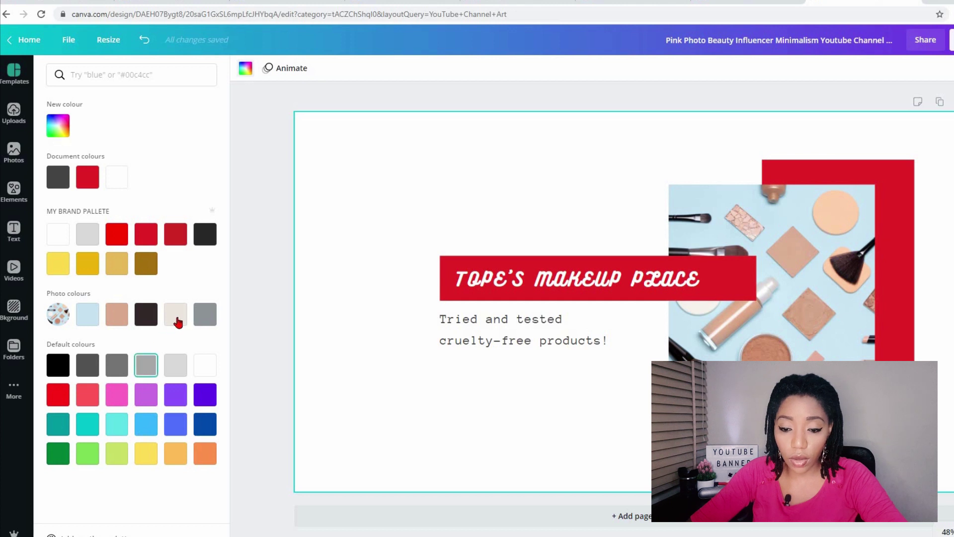
left_click(177, 319)
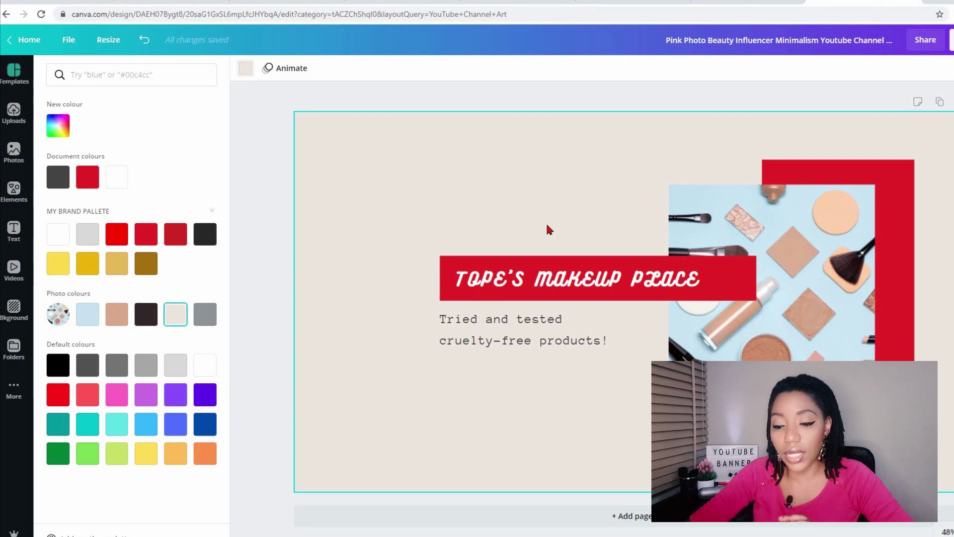
Place the uploaded FULL VIEW / SAFE AREA guide image over the whole banner to view its zones, and delete it
left_click(14, 113)
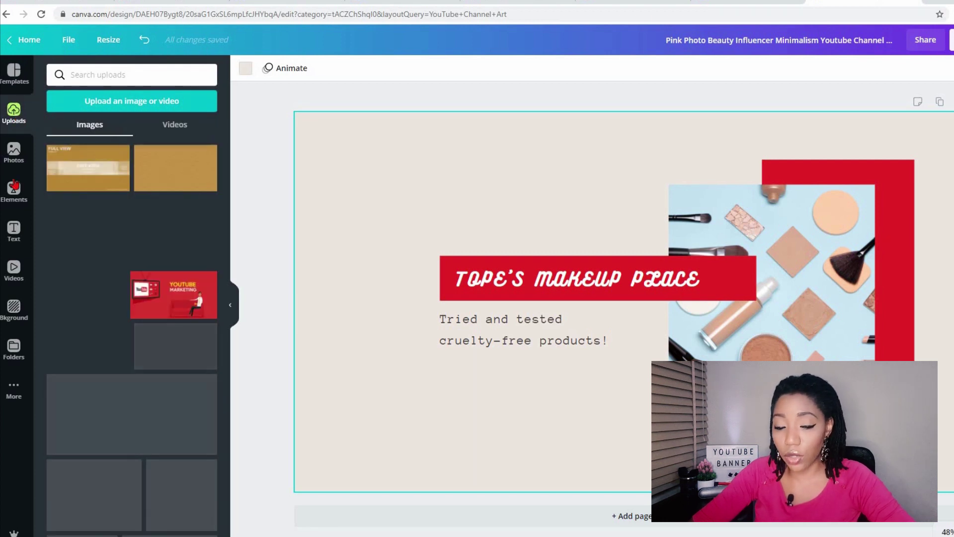
left_click(111, 171)
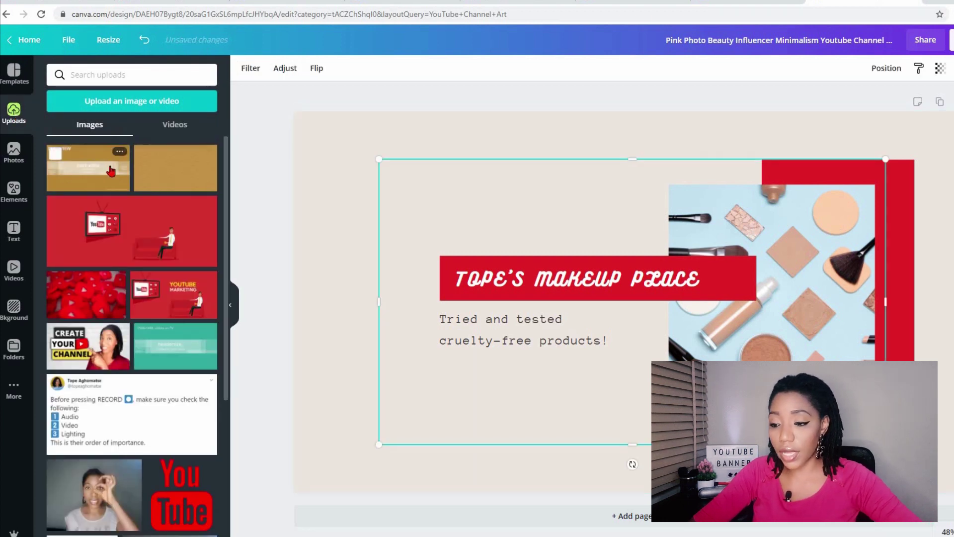
left_click_drag(379, 159, 294, 112)
left_click_drag(886, 444, 953, 491)
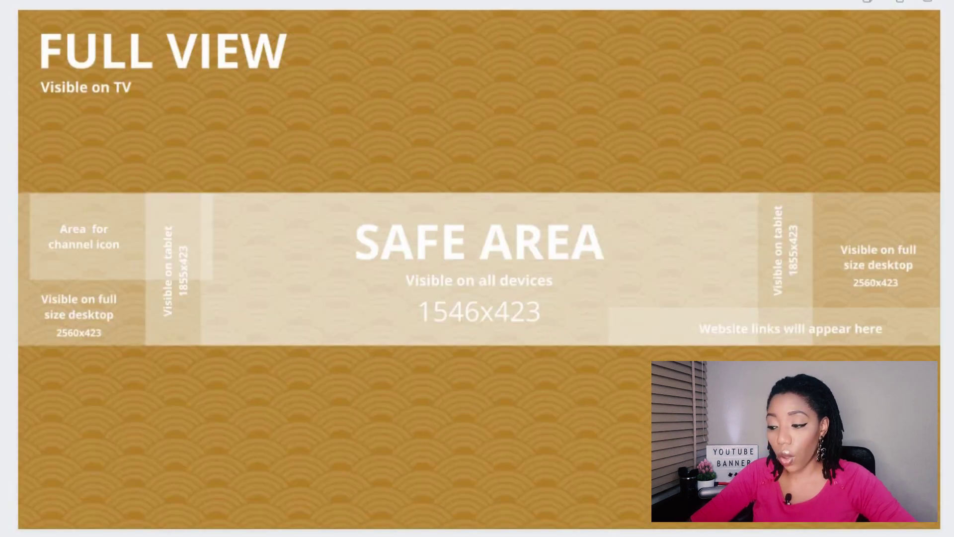
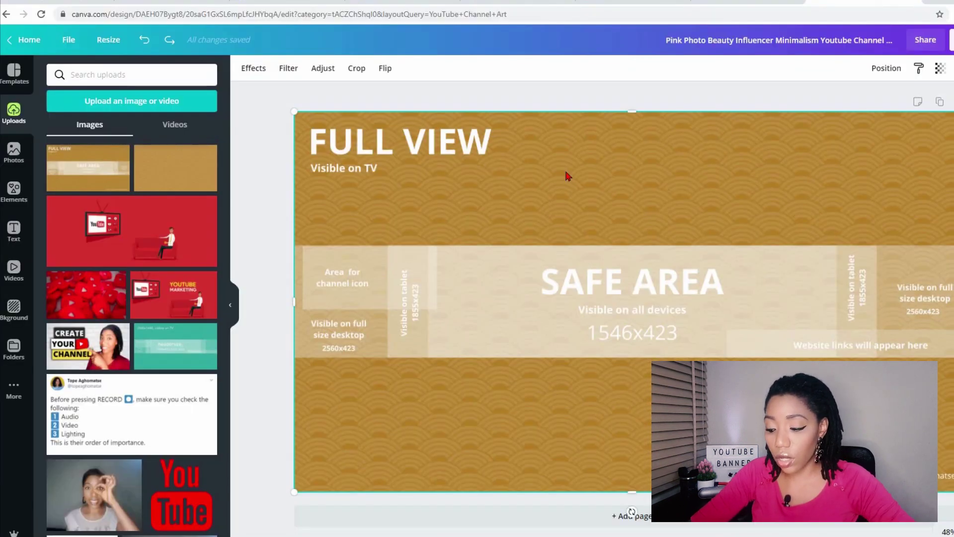
key("Delete")
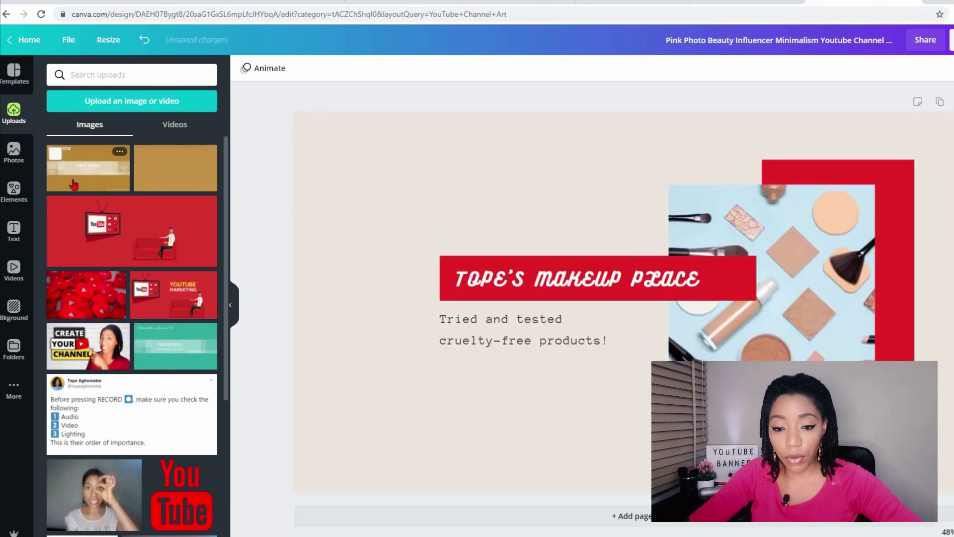
Browse the device's Downloads folder for the guide file Youtube Channel Art (14), and cancel the upload
left_click_drag(276, 167, 315, 266)
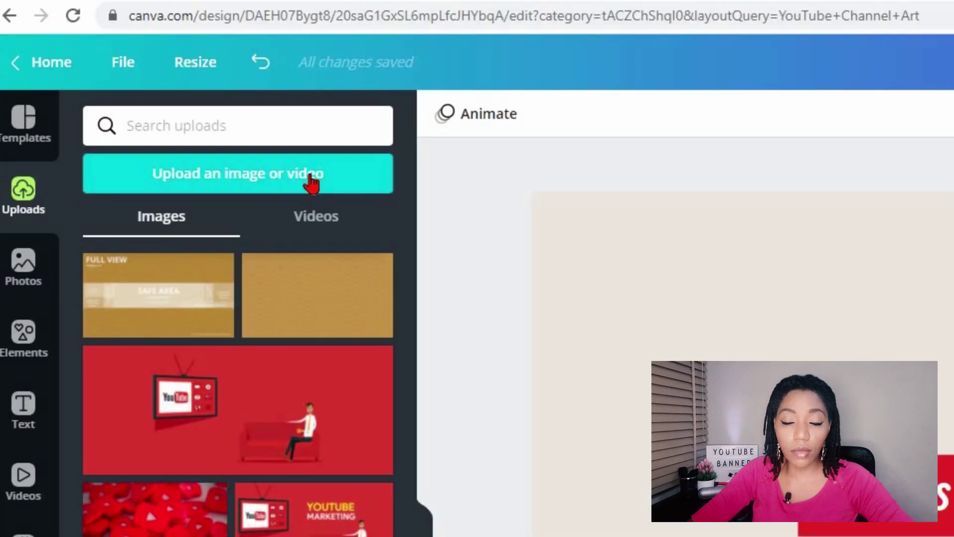
left_click(263, 188)
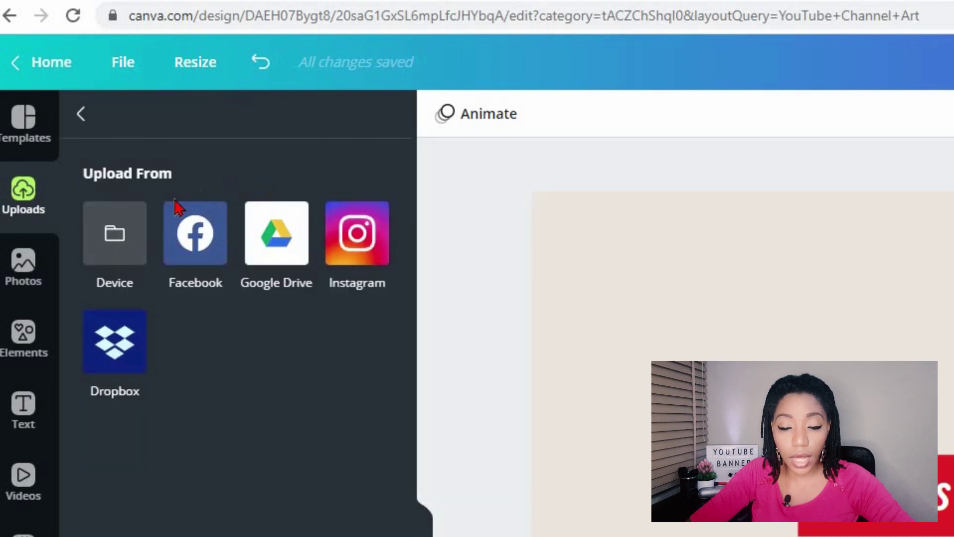
left_click(128, 251)
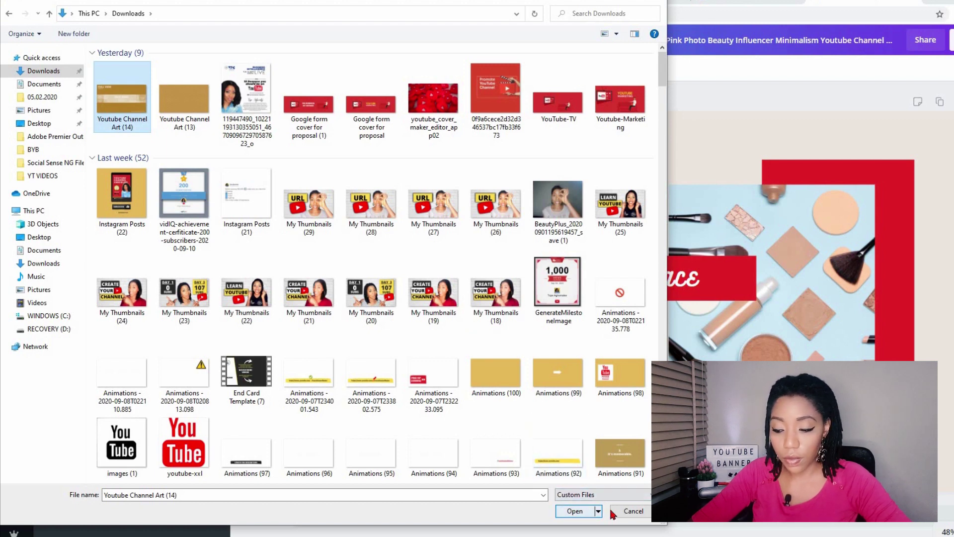
left_click(628, 511)
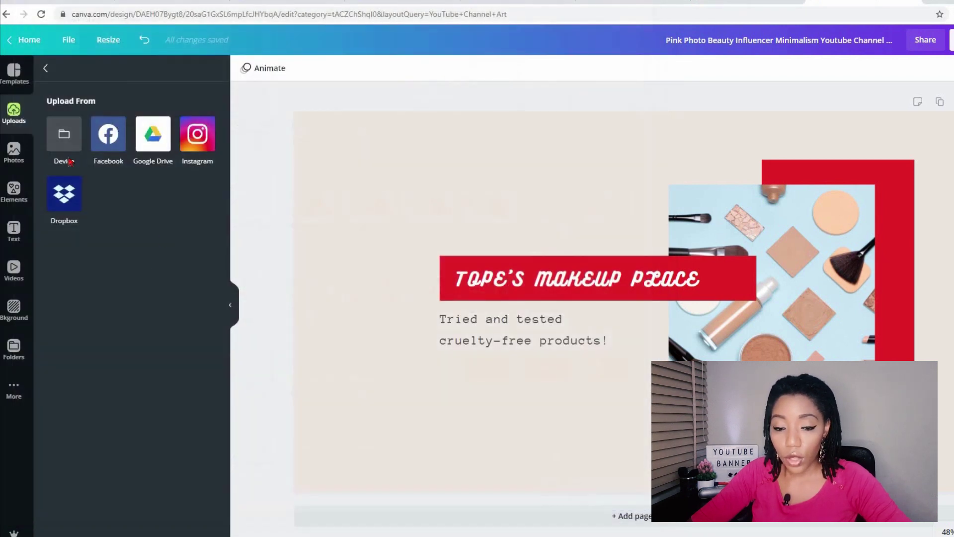
left_click(44, 69)
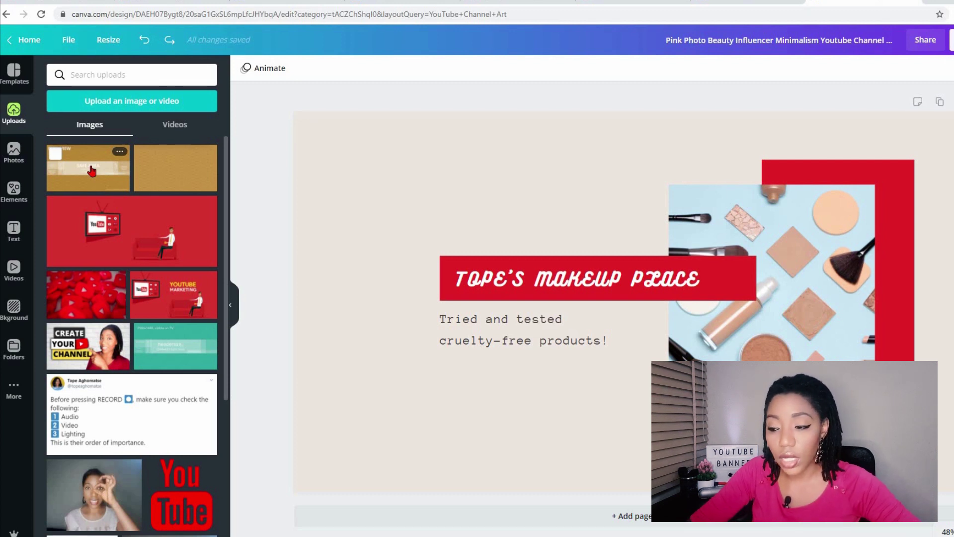
Apply the uploaded safe-area guide as the banner's background to check the layout against it, and undo it
left_click_drag(97, 167, 294, 152)
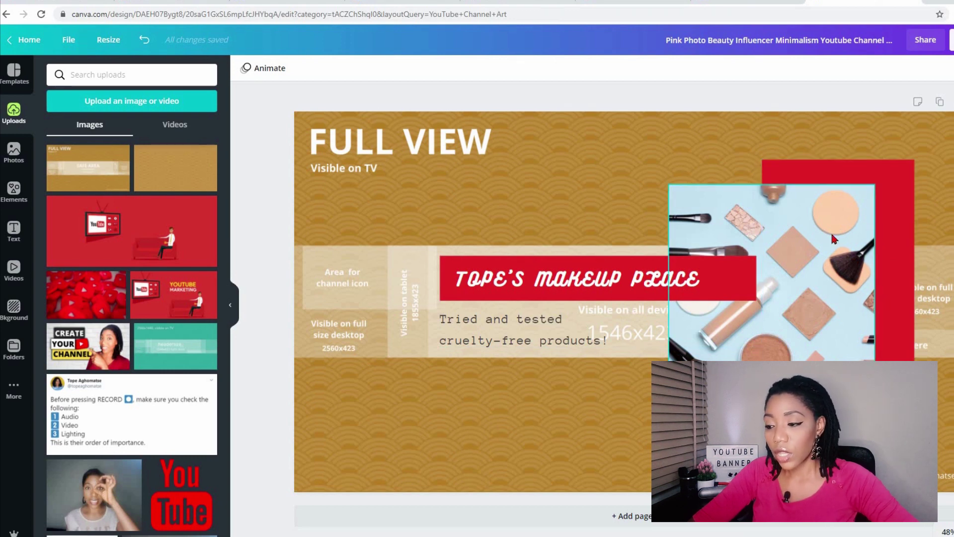
key("ctrl+z")
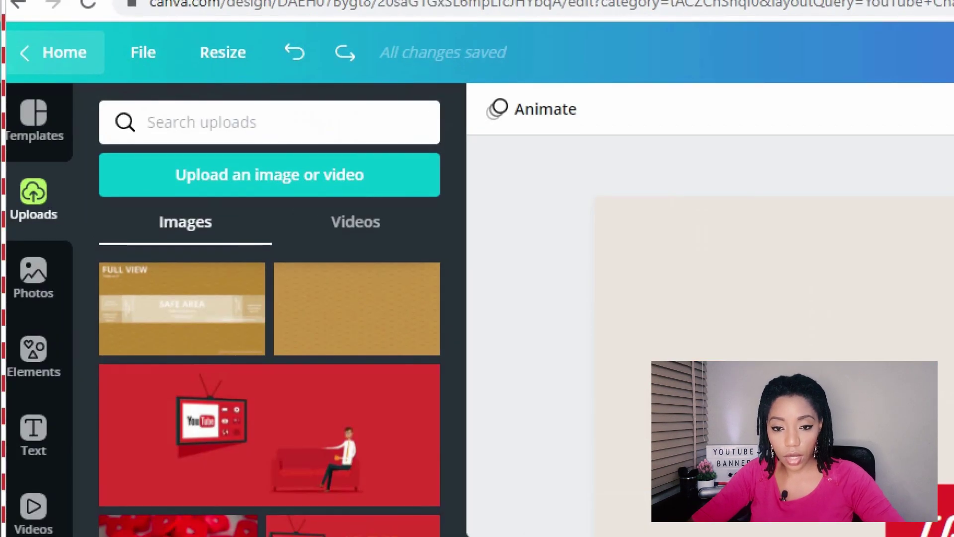
Return to the home page, search for YouTube Channel Art and create a blank design of that type
left_click(92, 48)
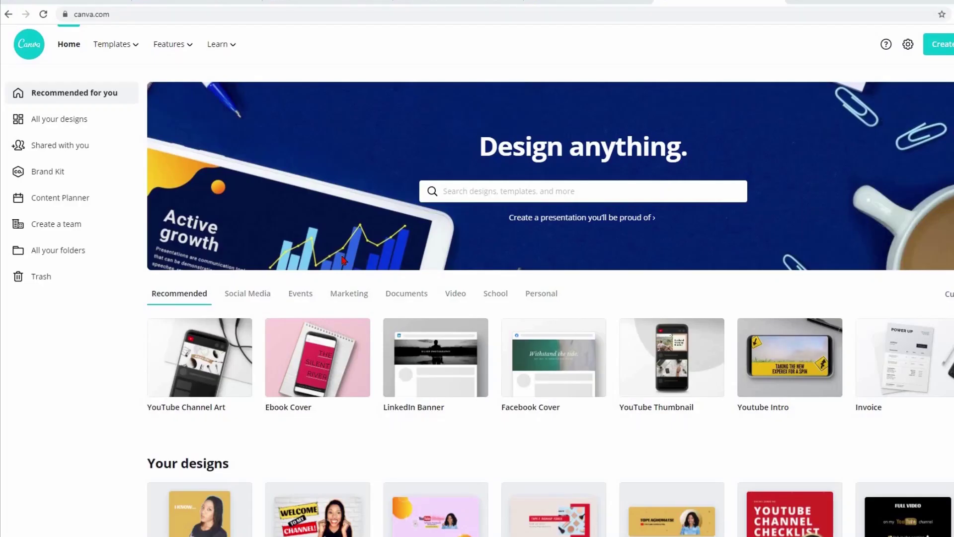
left_click(454, 189)
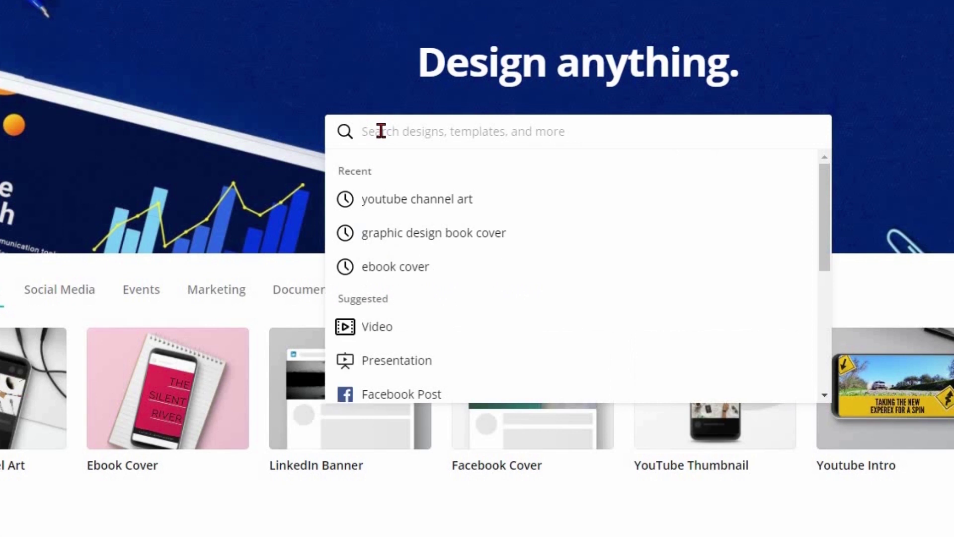
type("youtub")
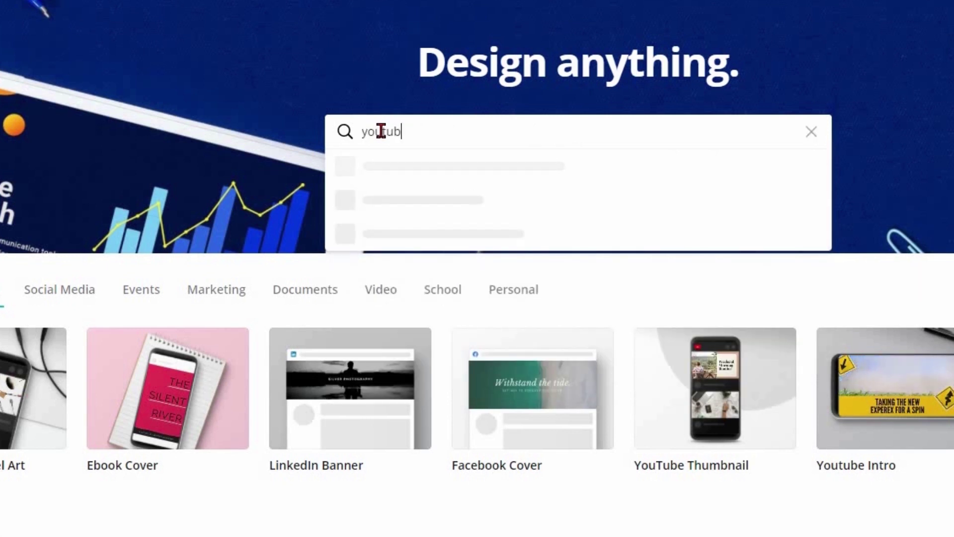
type("e xhann")
key("BackSpace")
key("BackSpace")
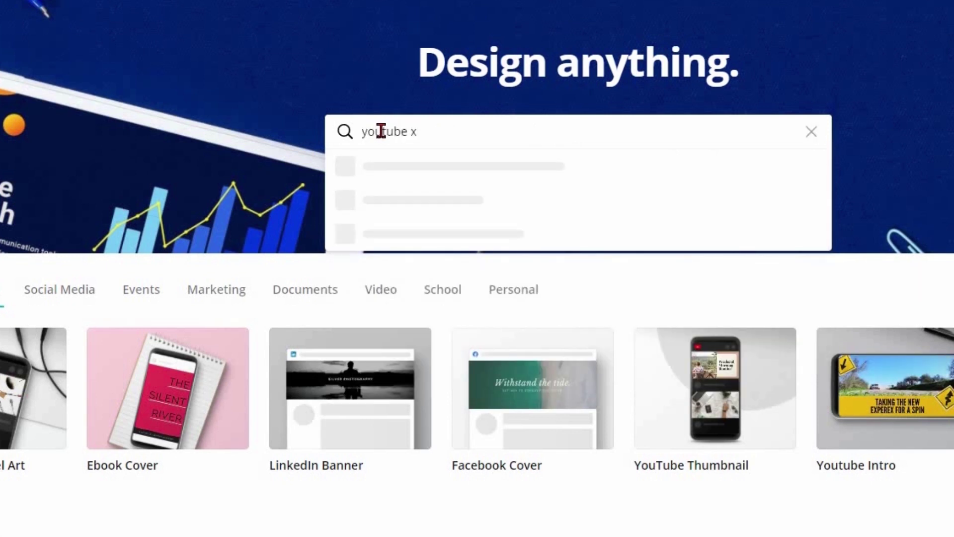
key("BackSpace")
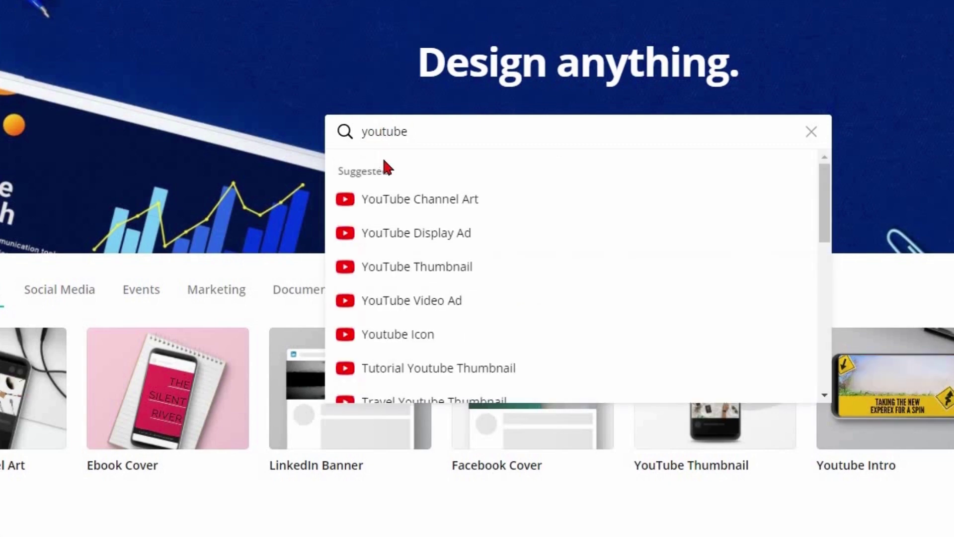
left_click(408, 199)
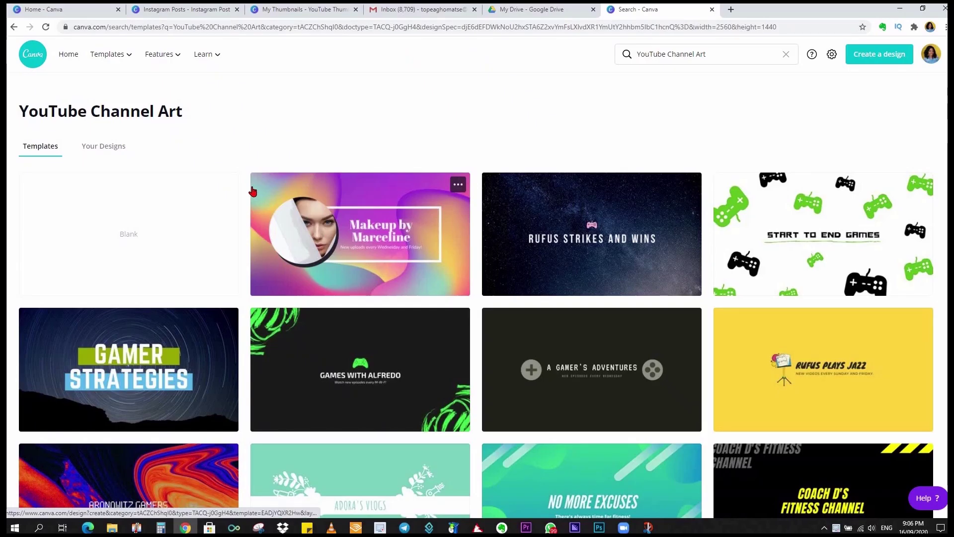
left_click(133, 245)
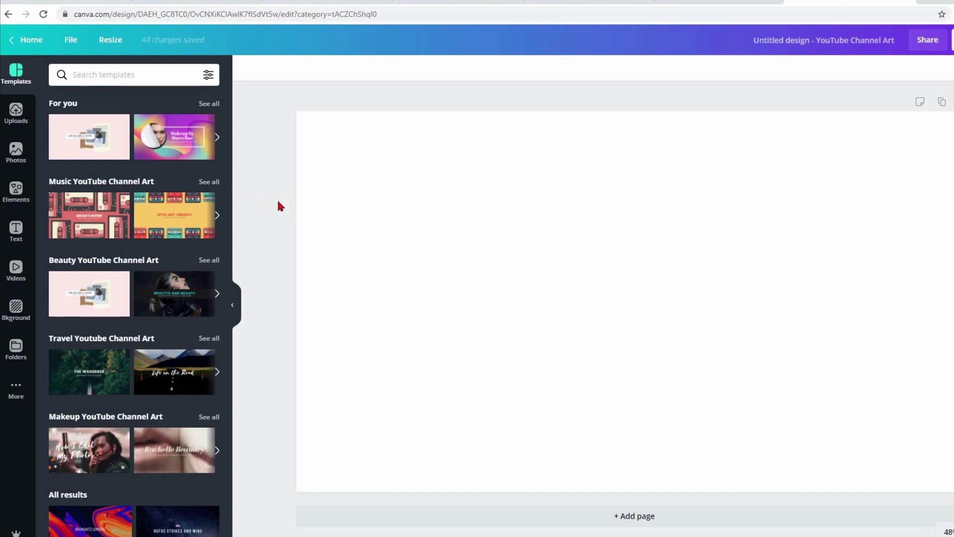
Return to the home page and open the existing design Youtube Channel Art from the recent designs
left_click(31, 39)
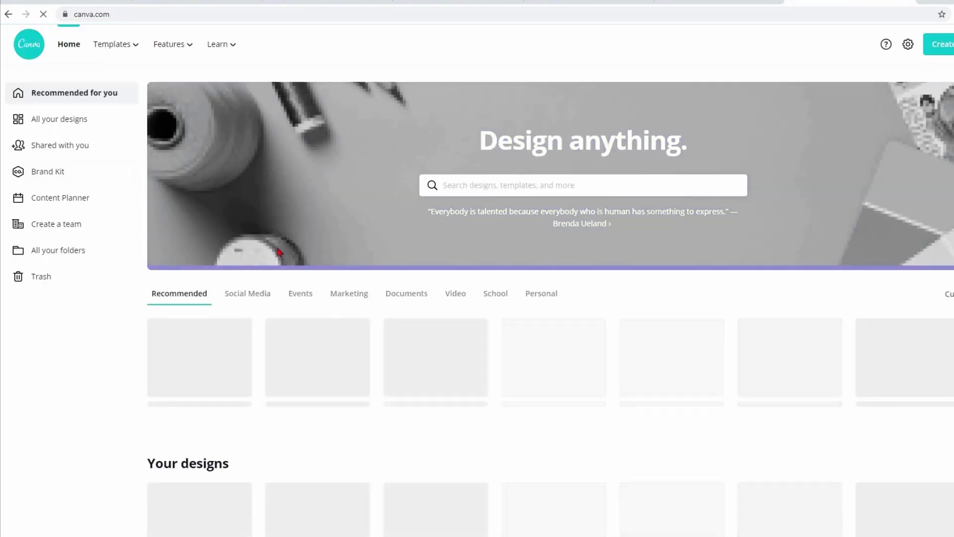
scroll(521, 293, "down", 4)
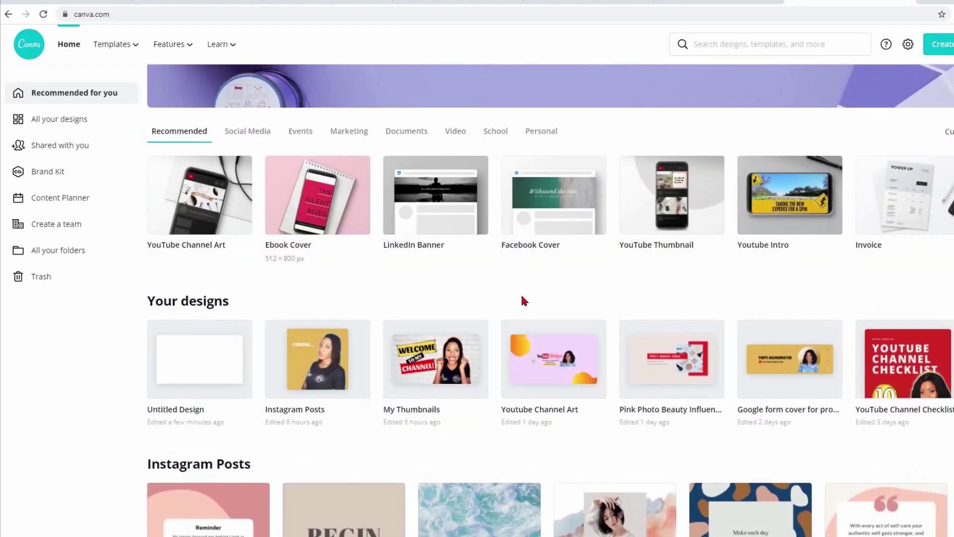
left_click(533, 347)
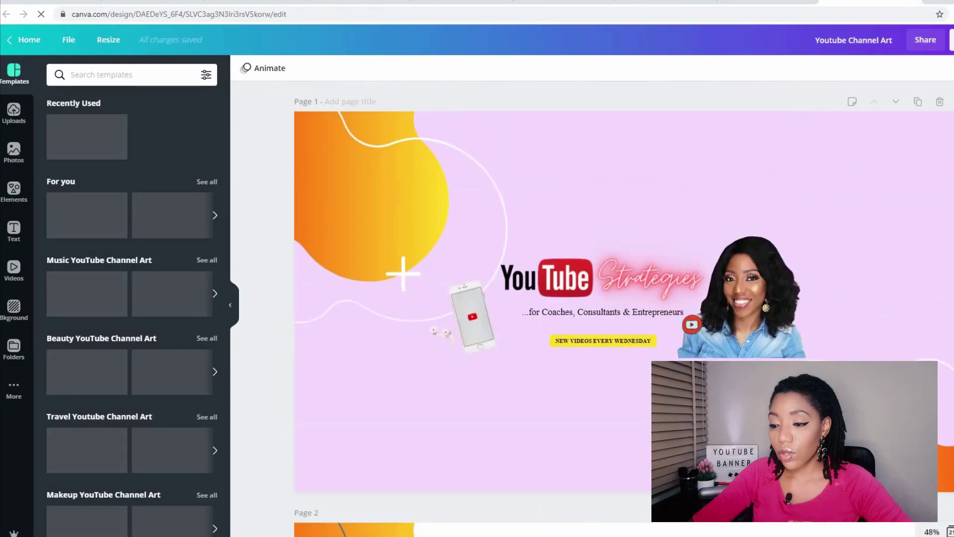
Examine the banner variations on the design's pages, from page 1 through page 13
scroll(624, 309, "down", 6)
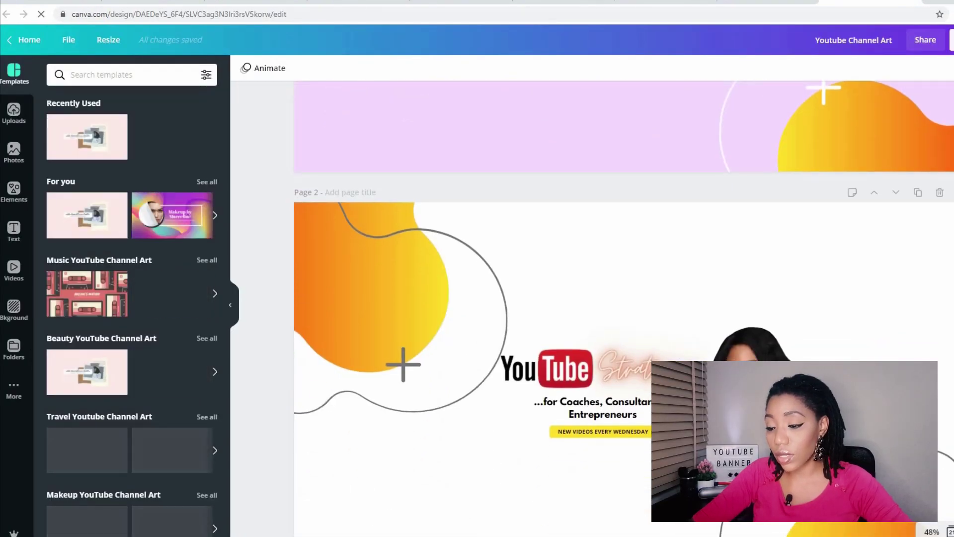
scroll(624, 308, "down", 10)
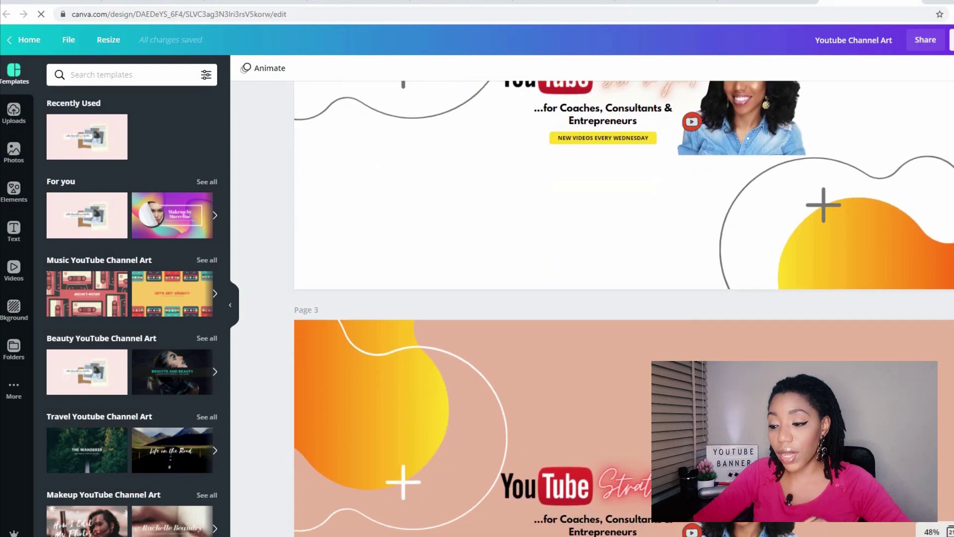
scroll(623, 308, "down", 6)
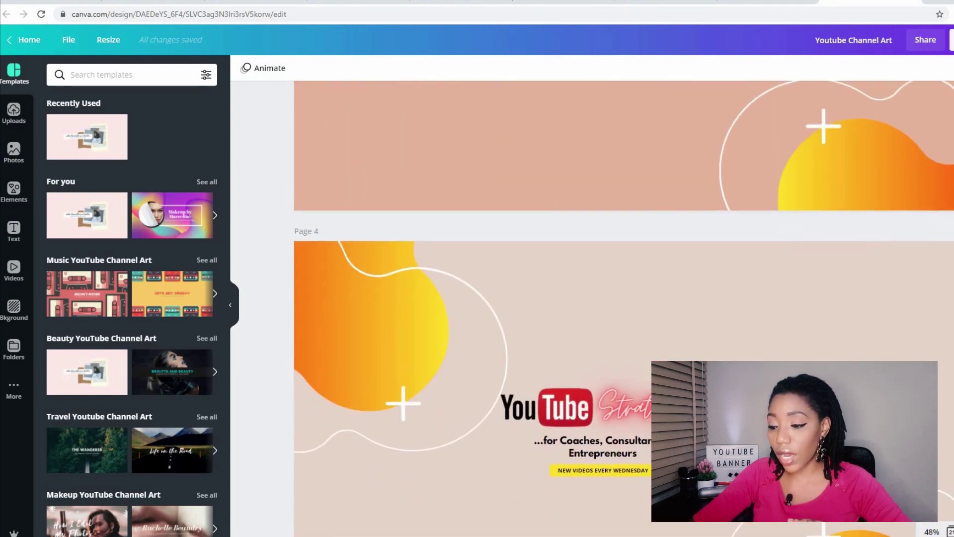
scroll(623, 308, "down", 8)
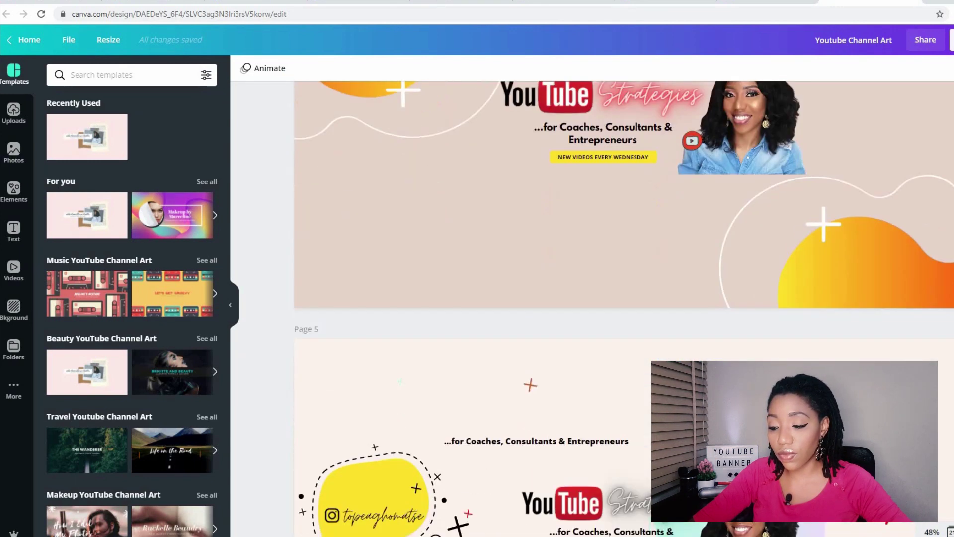
scroll(624, 308, "down", 14)
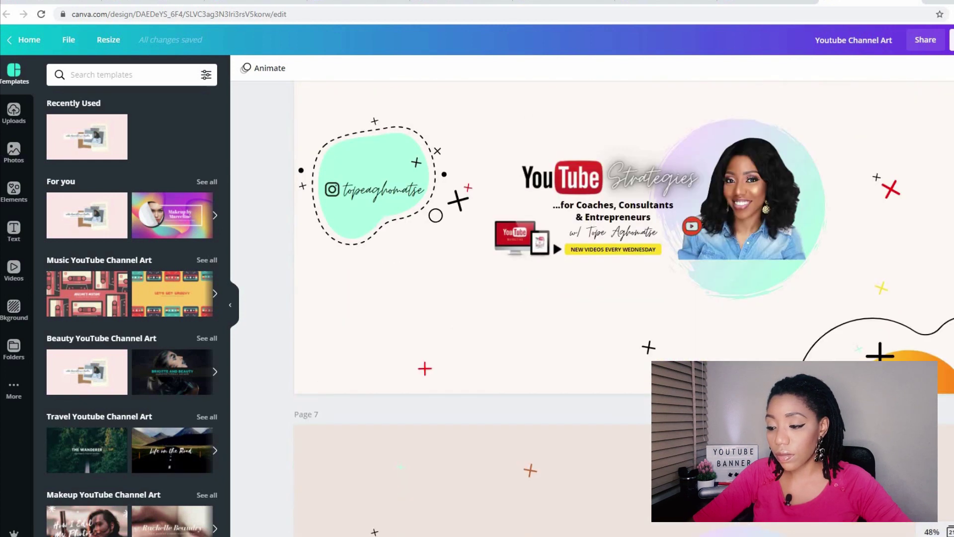
scroll(550, 403, "down", 10)
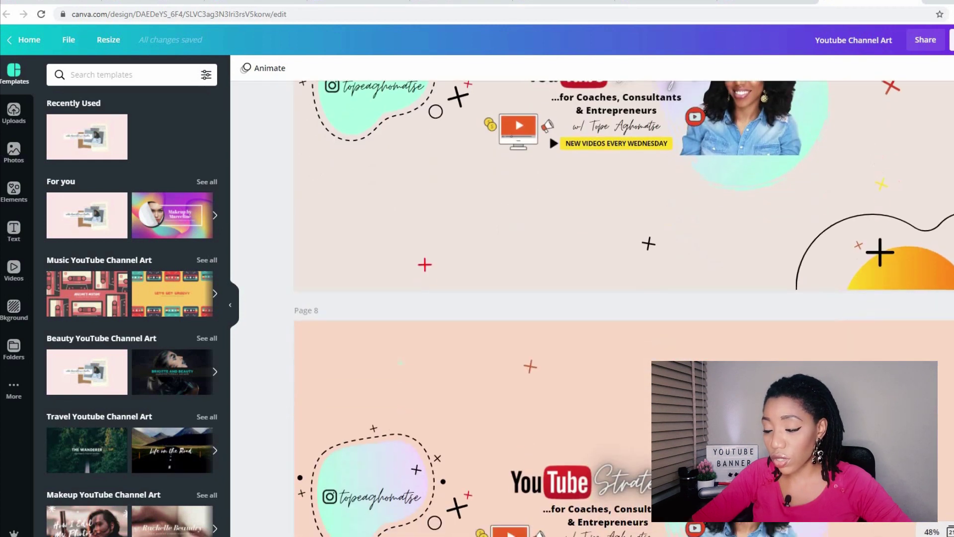
scroll(624, 308, "down", 15)
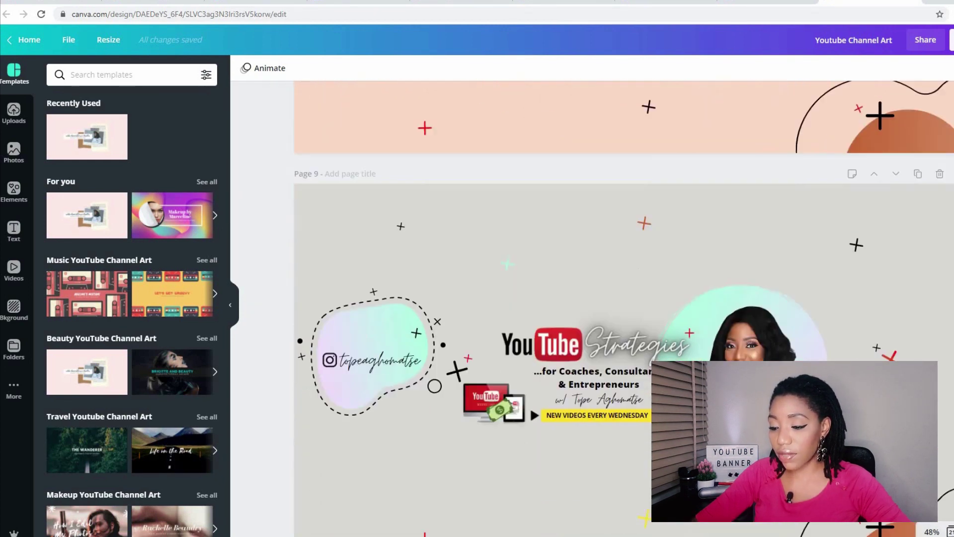
scroll(624, 308, "down", 20)
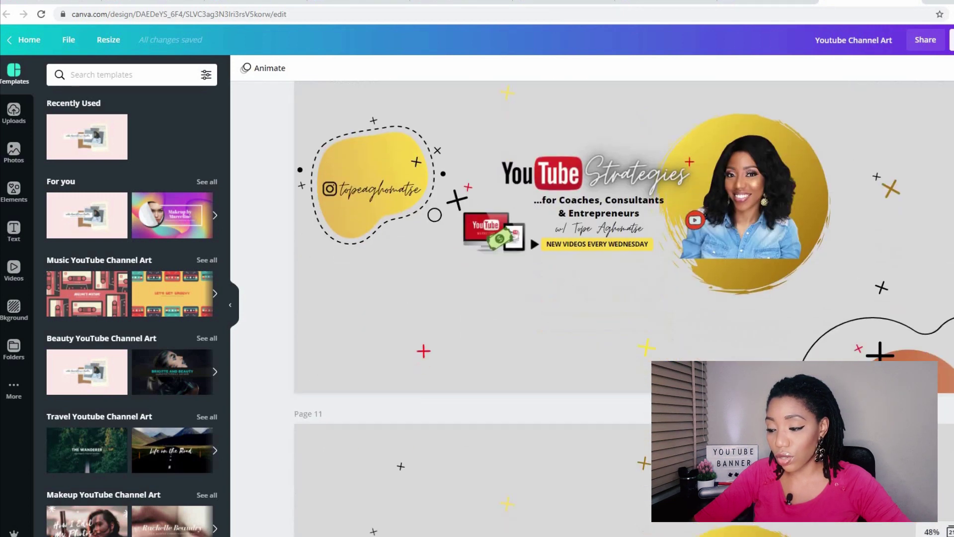
scroll(744, 224, "up", 2)
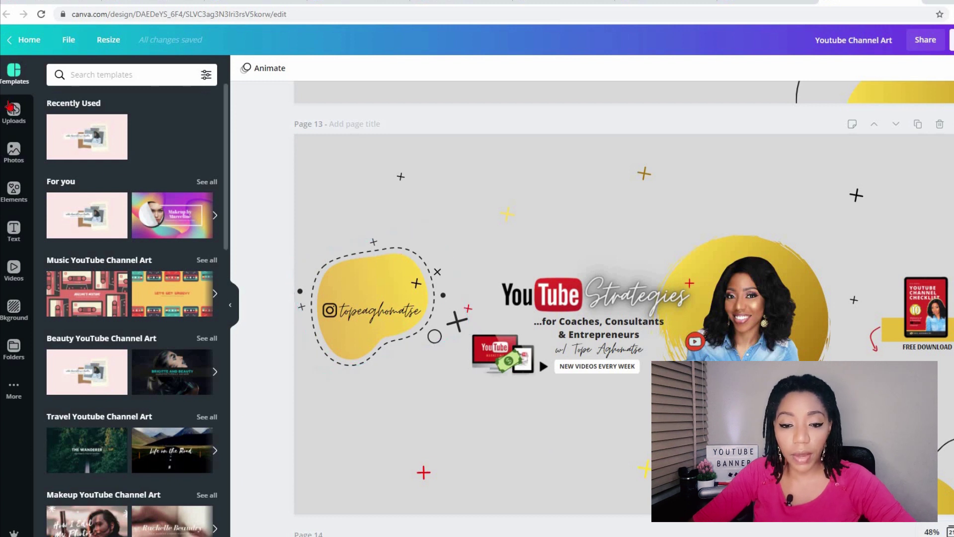
Try to place the first uploaded image on the page 13 banner
left_click(19, 125)
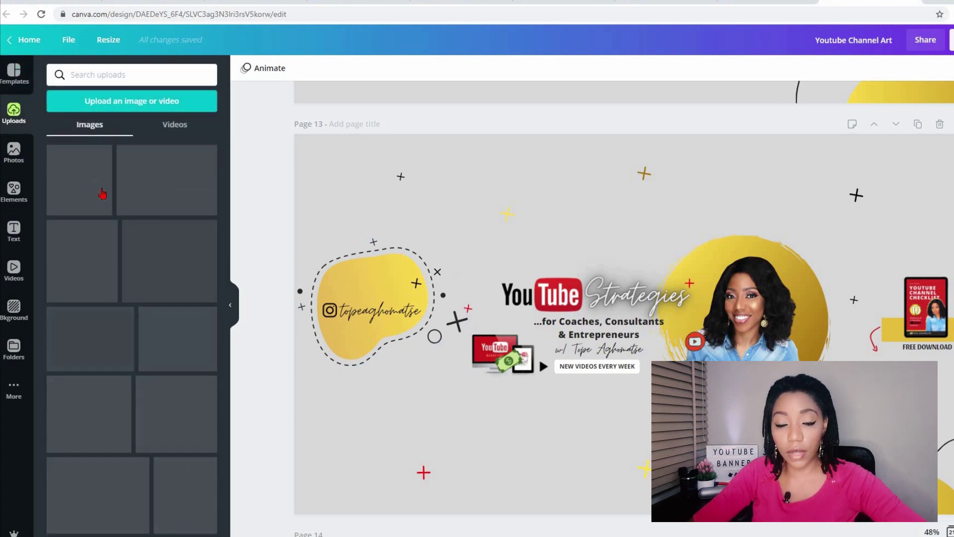
left_click_drag(90, 184, 319, 215)
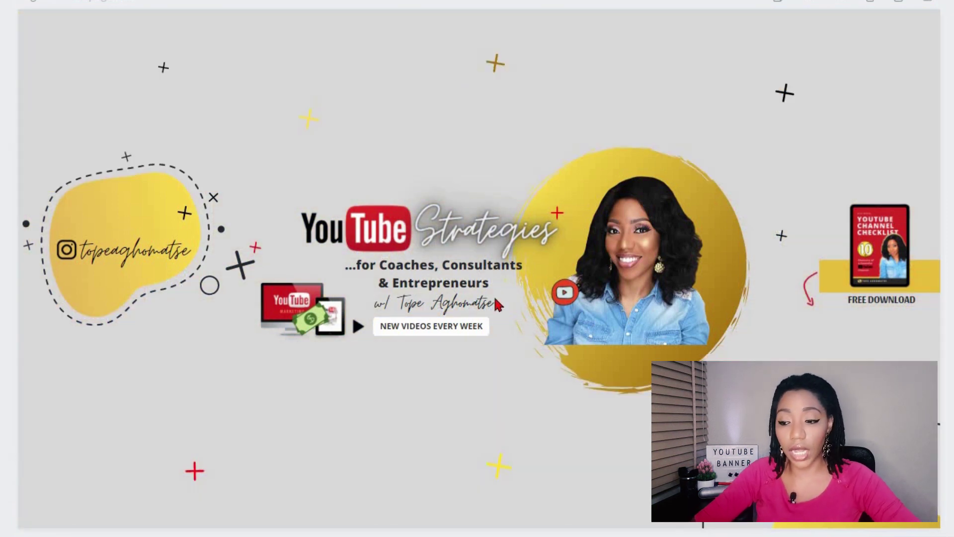
Place the uploaded portrait photo of the woman in the denim shirt on the blank page 22
scroll(496, 300, "down", 8)
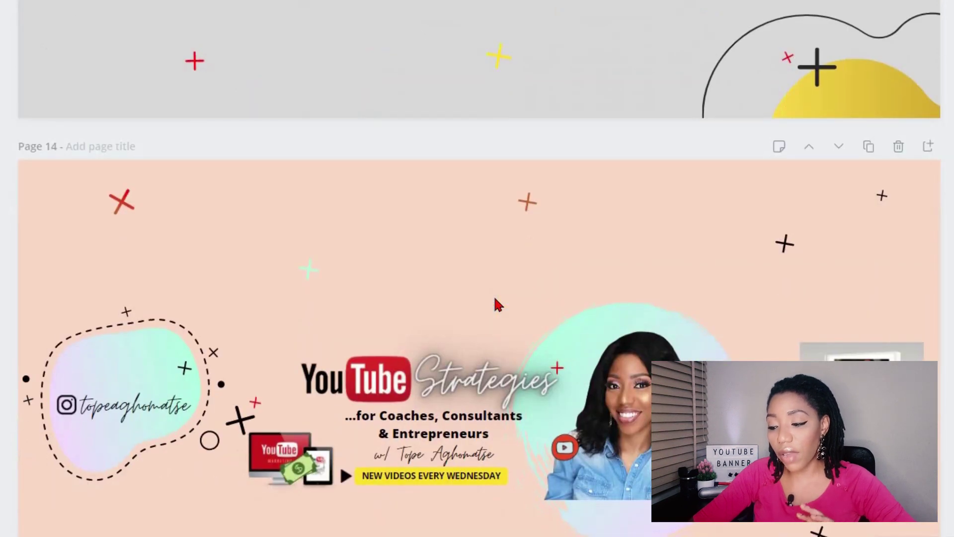
scroll(570, 206, "down", 20)
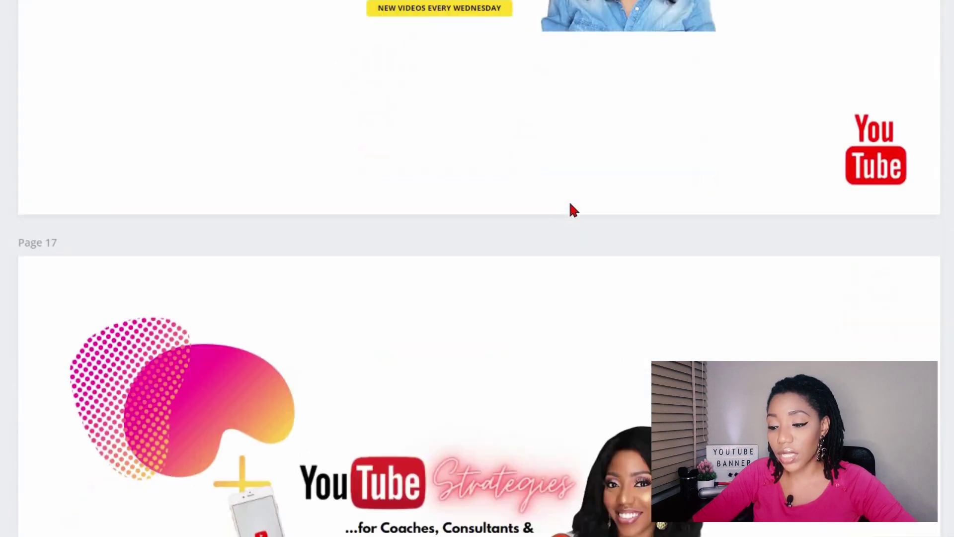
scroll(570, 205, "down", 8)
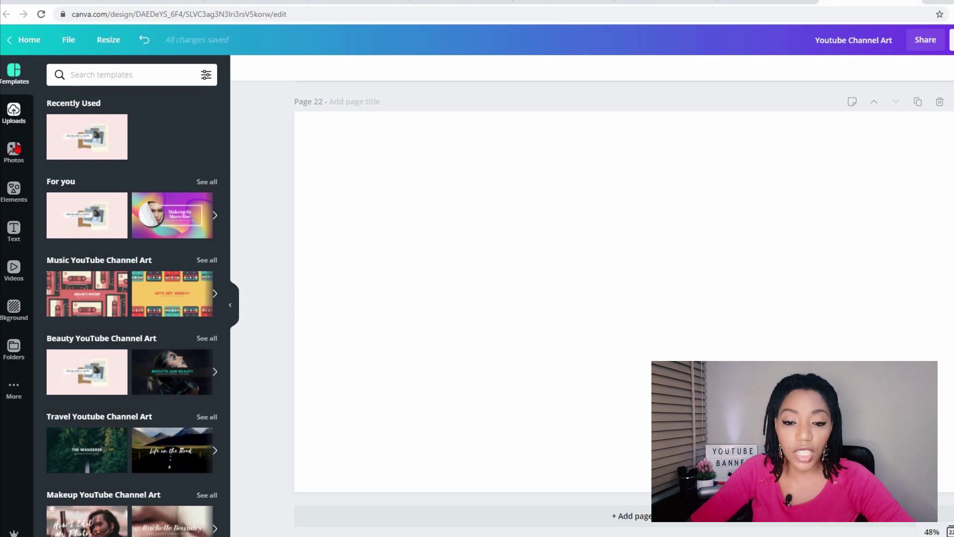
left_click(14, 113)
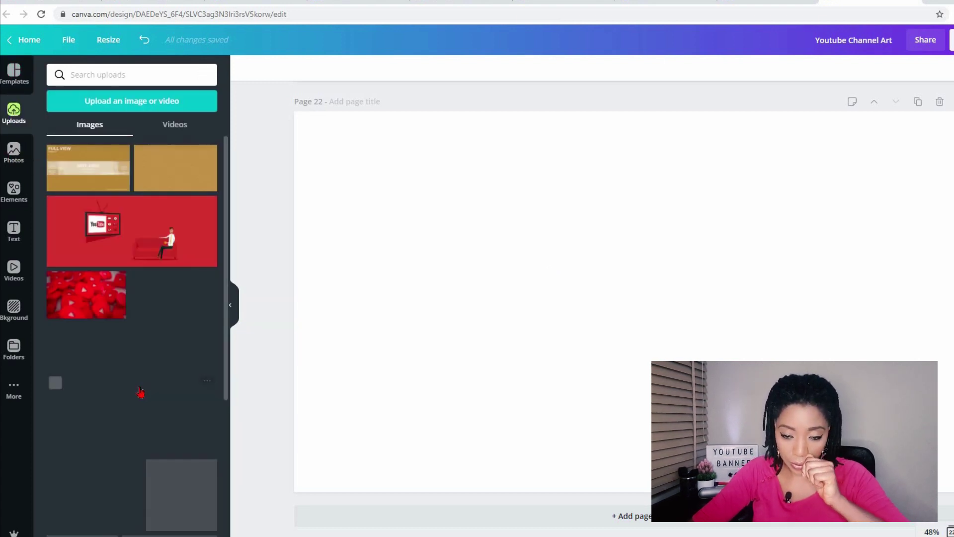
scroll(140, 390, "down", 5)
left_click_drag(141, 354, 467, 287)
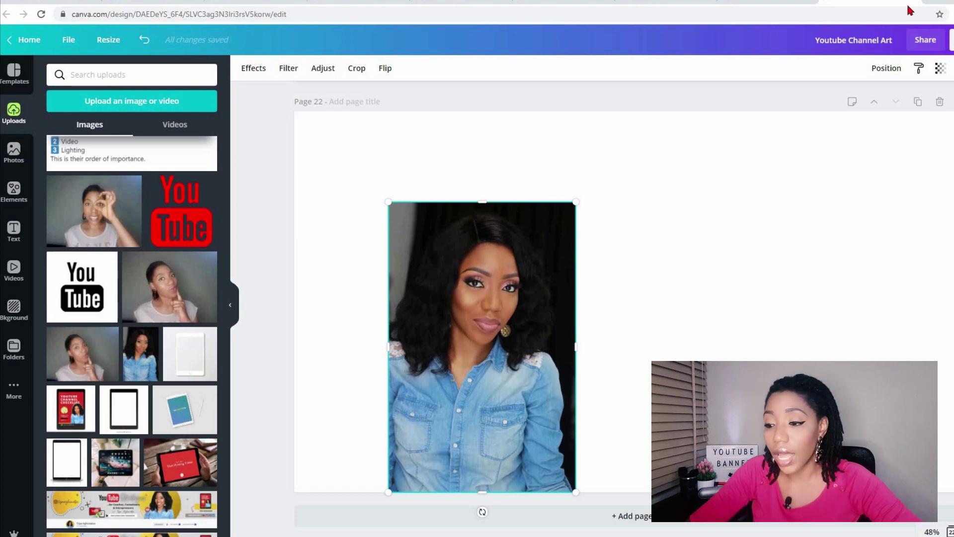
Open remove.bg in a new browser tab and upload the portrait photo to remove its background
left_click(935, 4)
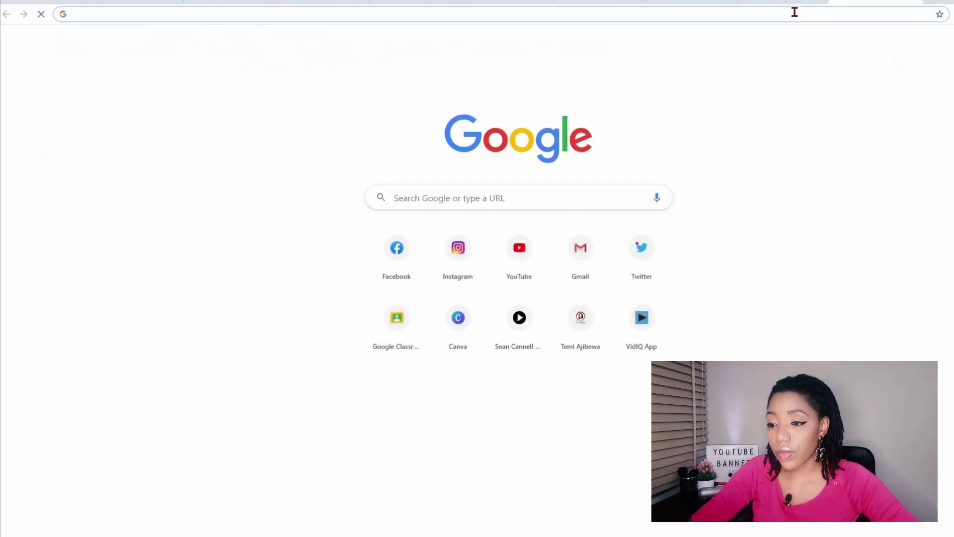
type("remo")
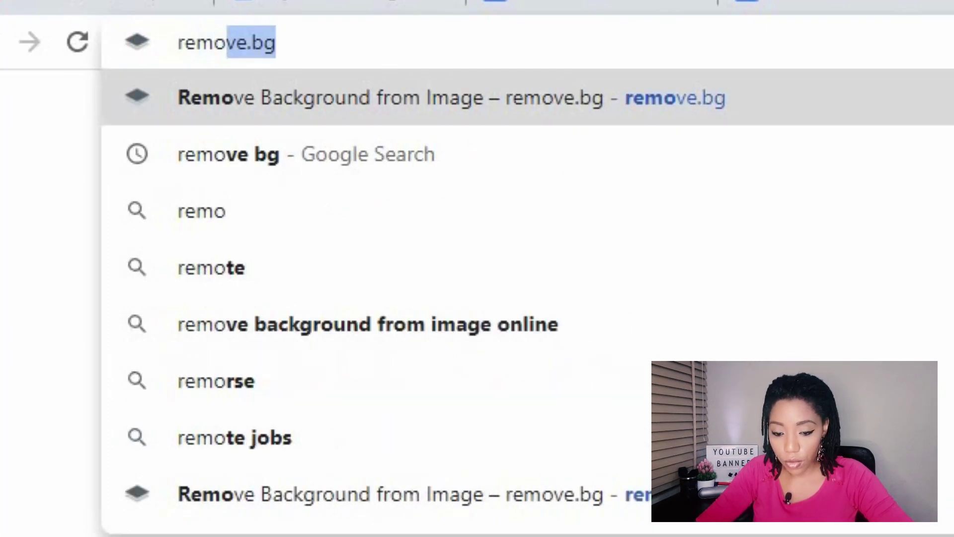
type("ve.bg")
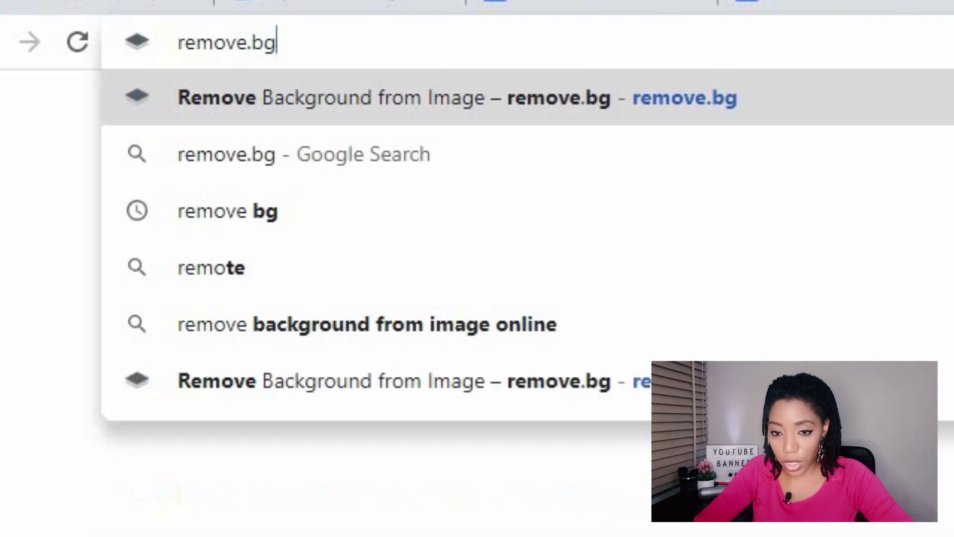
key("Return")
left_click(640, 286)
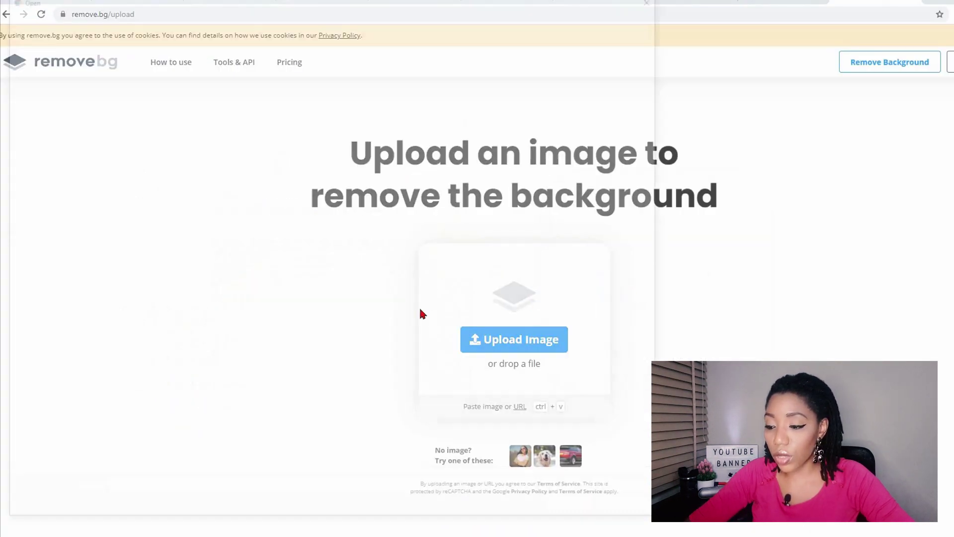
left_click(575, 510)
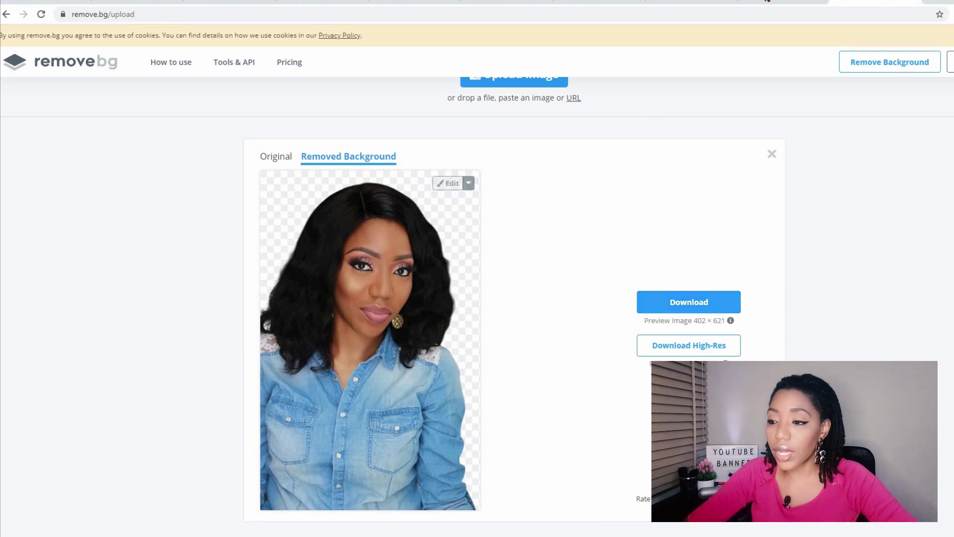
Switch back to Canva, remove the portrait's background with the Background Remover effect and enlarge the cut-out slightly
left_click(763, 2)
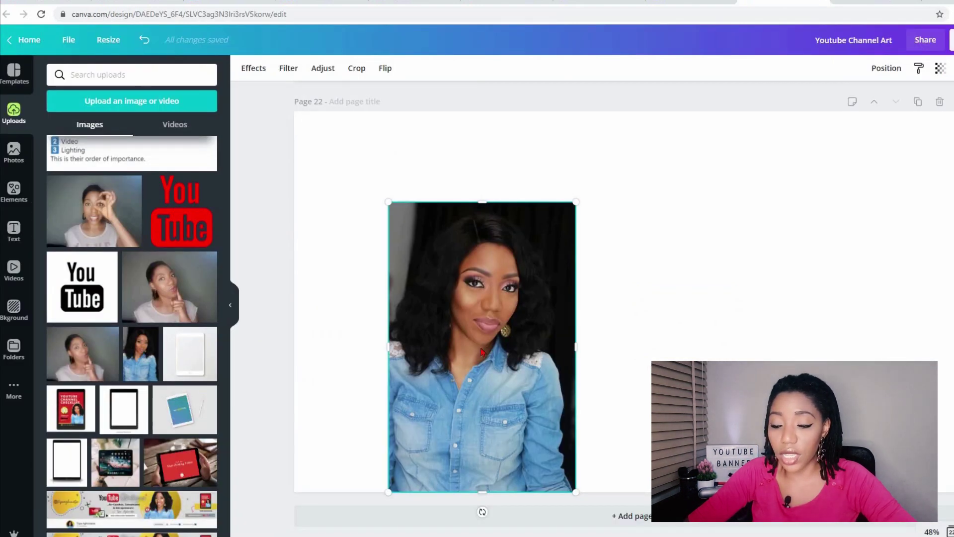
left_click(259, 74)
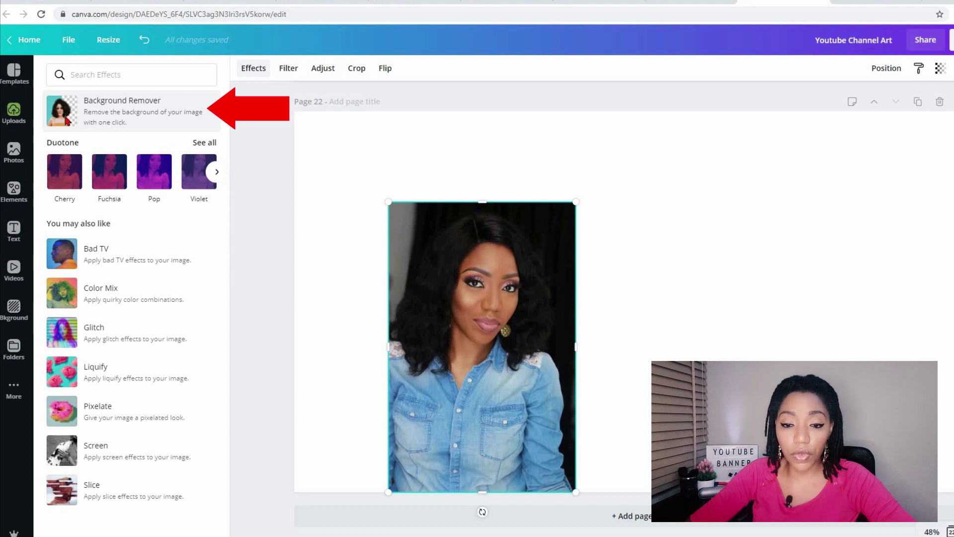
left_click(67, 121)
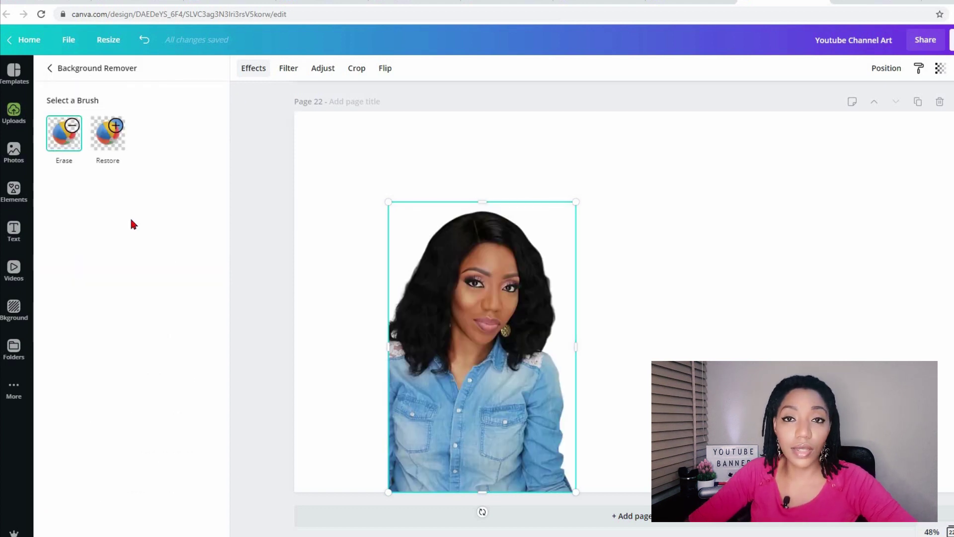
left_click_drag(571, 206, 585, 184)
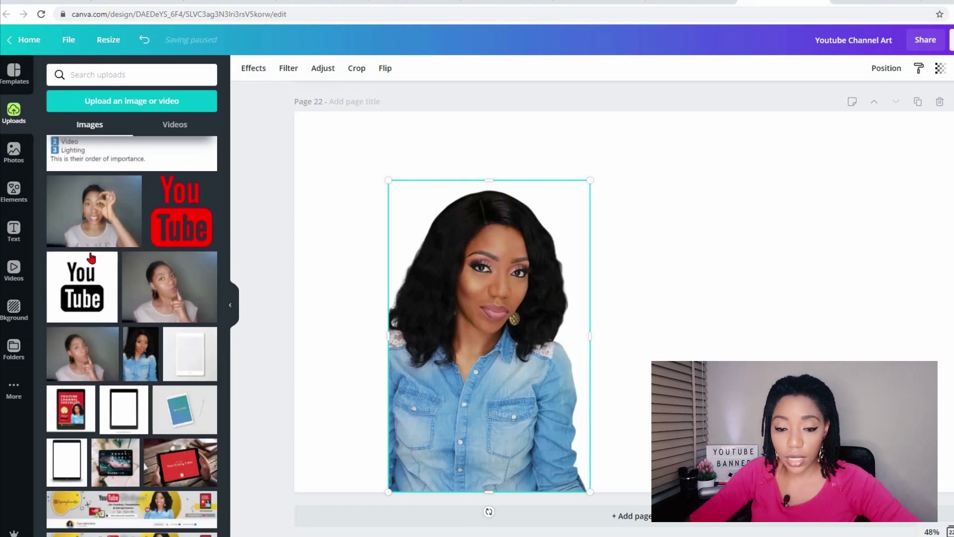
Add a heading with the channel owner's first name in the possessive followed by "place for fun and laughter"
left_click(14, 229)
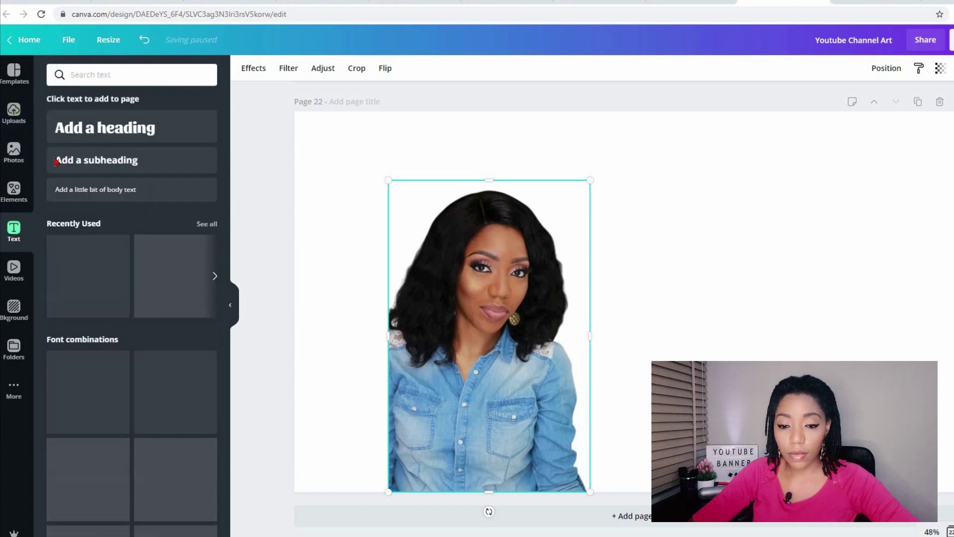
left_click(120, 138)
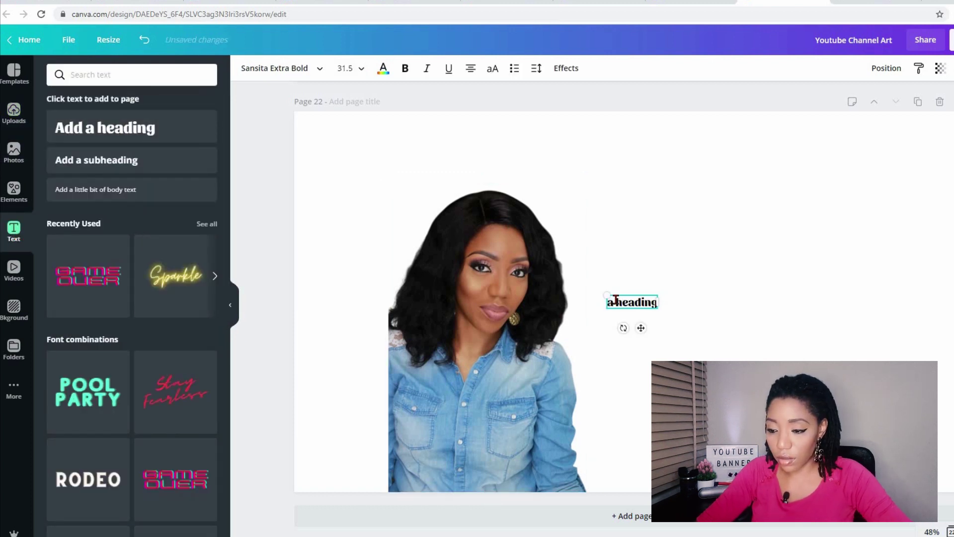
type("Tope's place for fun an")
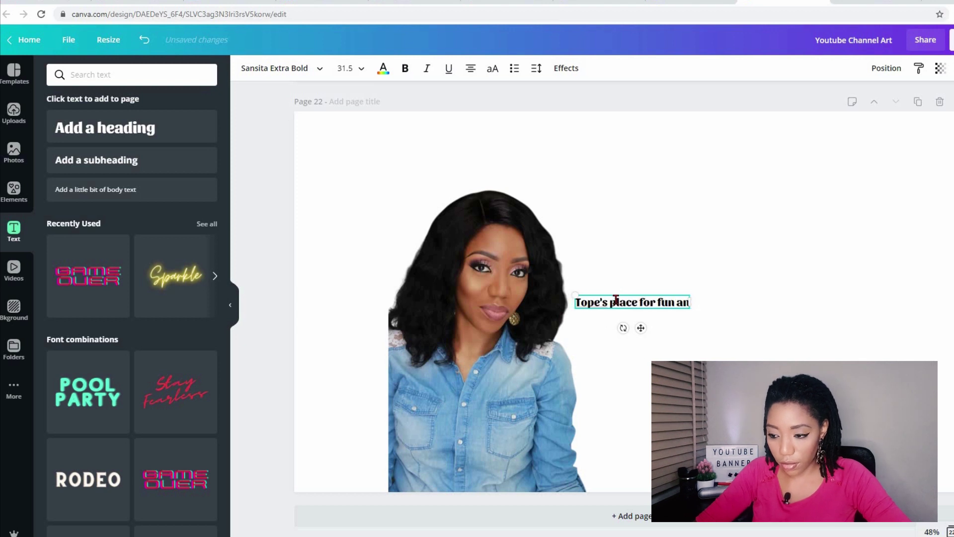
type("d laughter")
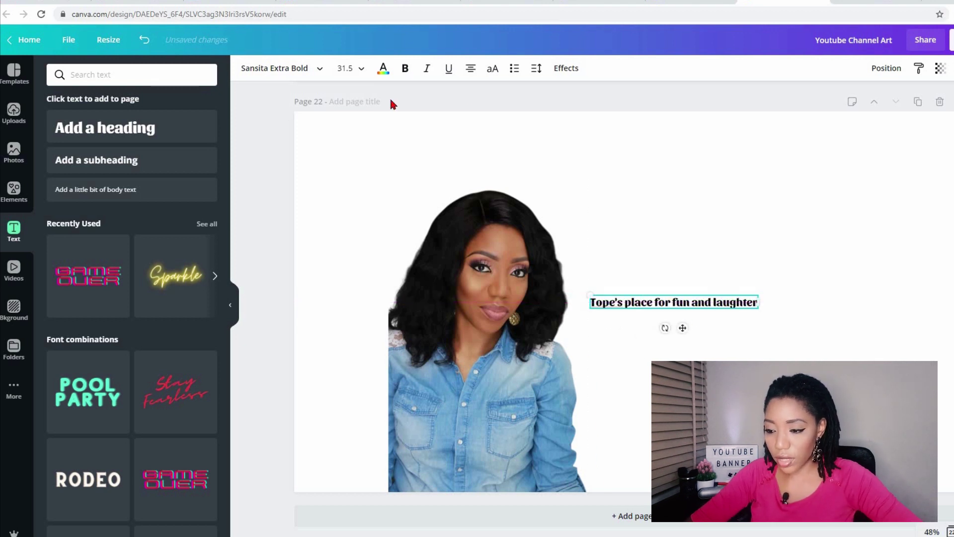
Set the heading's font size to 60, wrap it onto two lines and position it beside the portrait
left_click(361, 70)
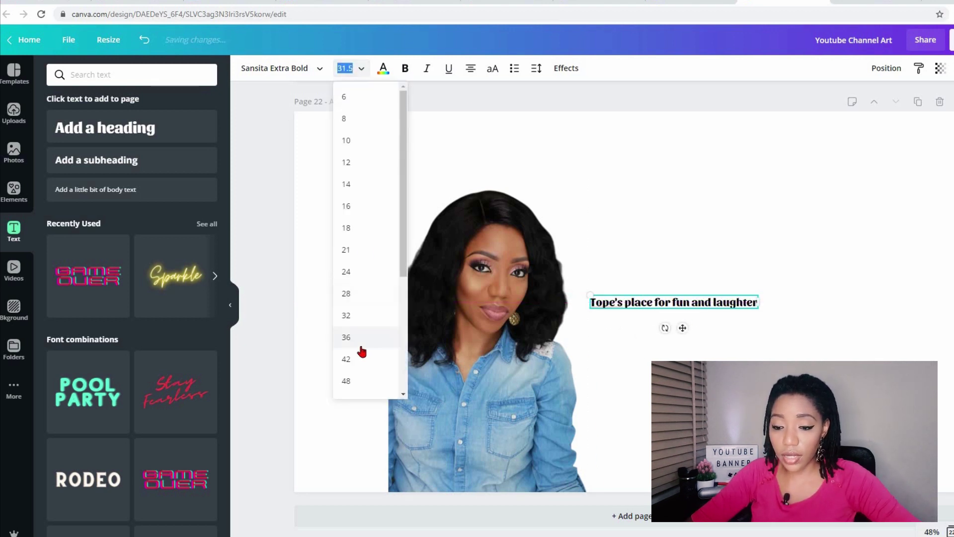
type("60")
key("Return")
left_click_drag(792, 303, 734, 323)
left_click(721, 358)
left_click_drag(686, 299, 687, 275)
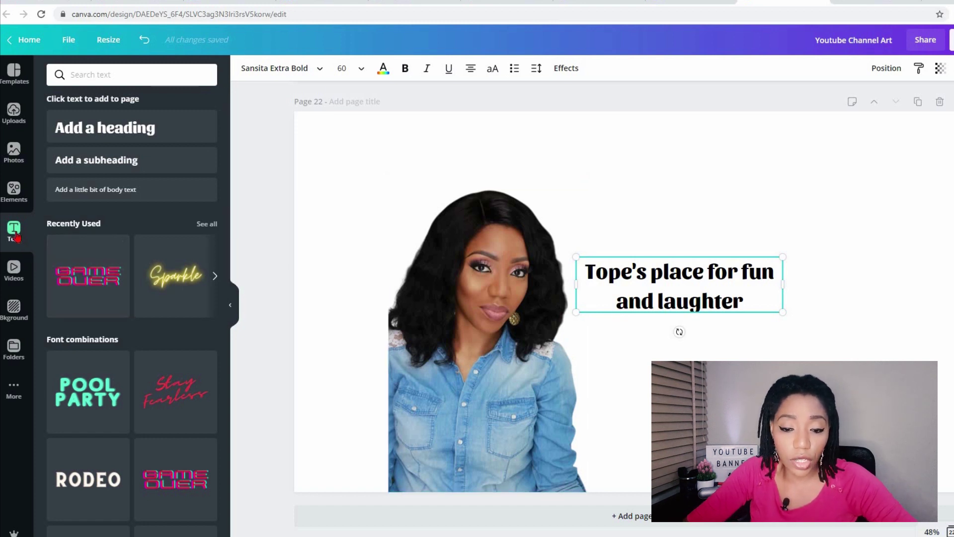
Find the green-to-pink wavy brush stroke among the Gradients elements and place it behind the heading
left_click(16, 193)
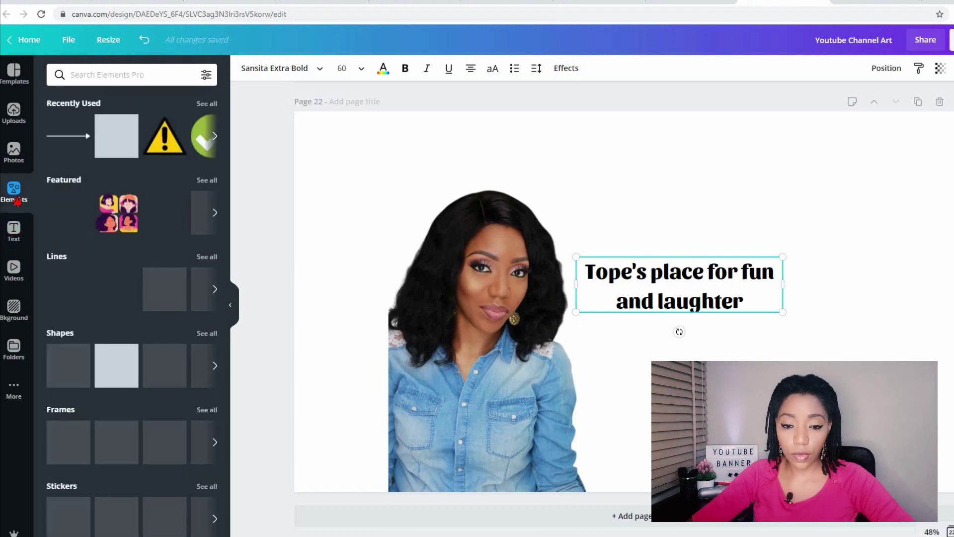
scroll(147, 300, "down", 3)
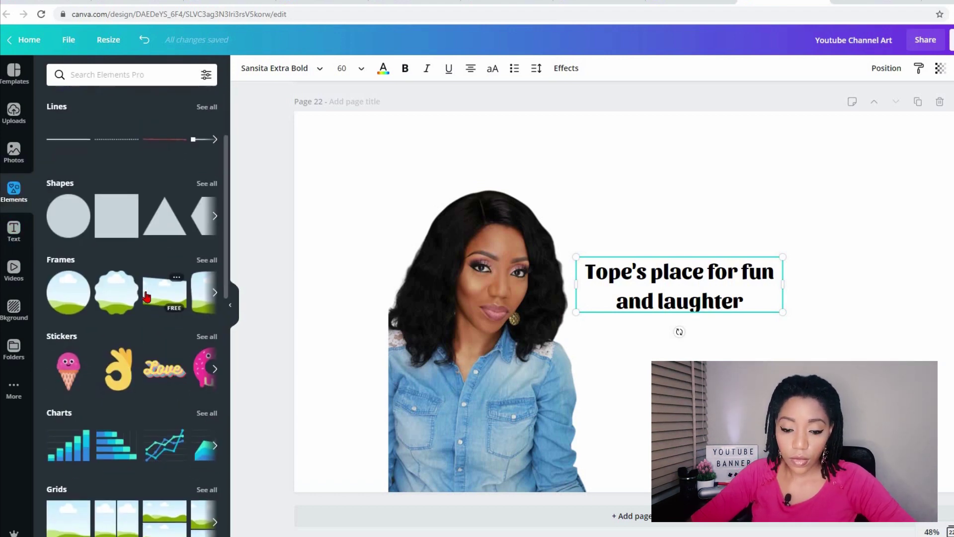
scroll(154, 279, "up", 3)
scroll(162, 250, "down", 2)
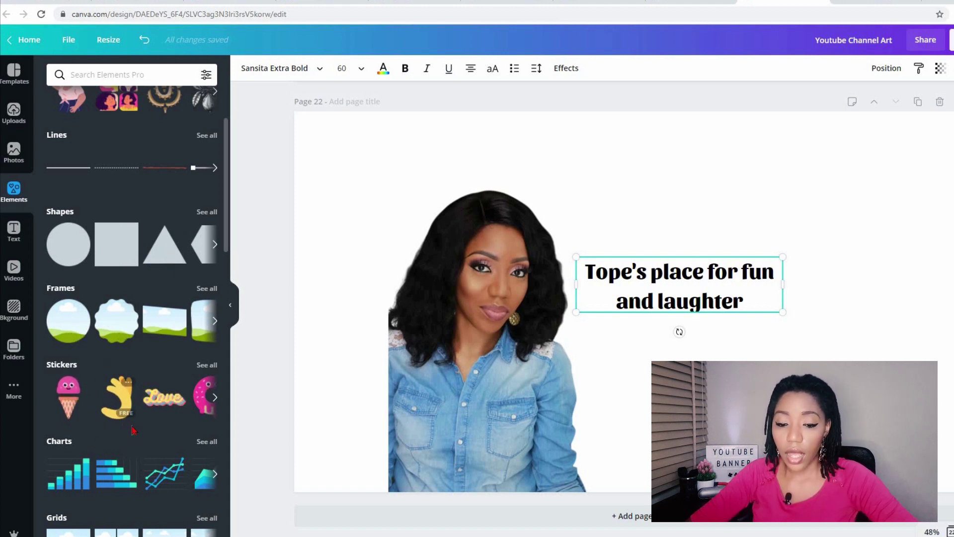
scroll(144, 393, "down", 5)
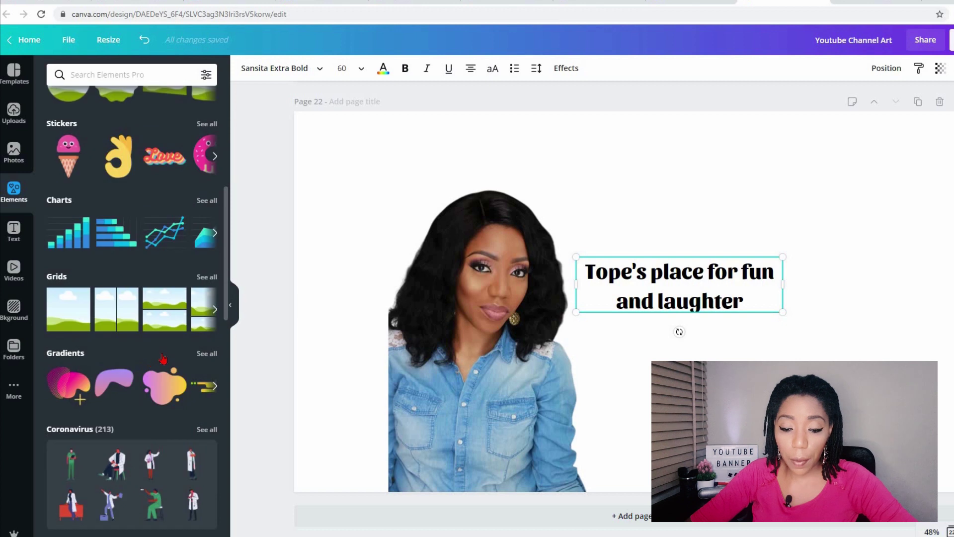
left_click(207, 353)
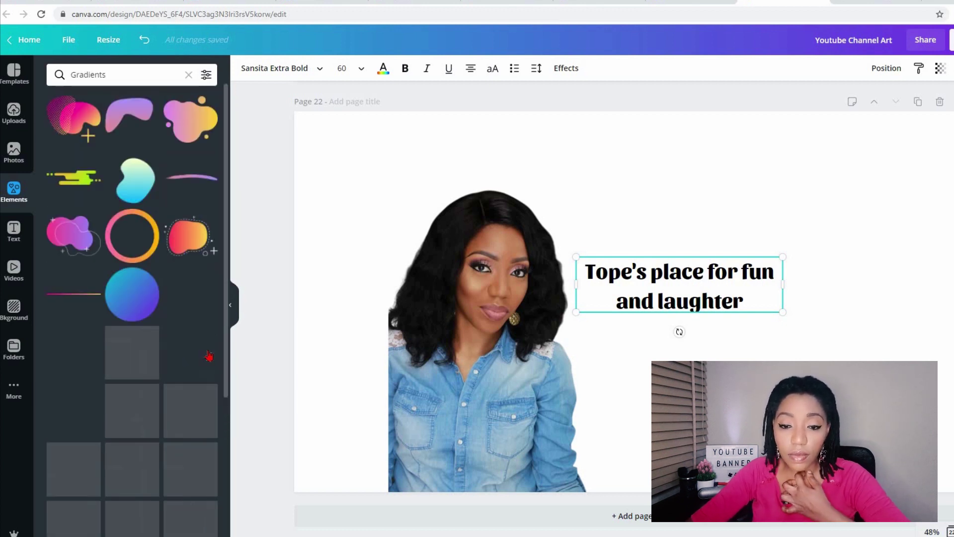
scroll(152, 305, "down", 2)
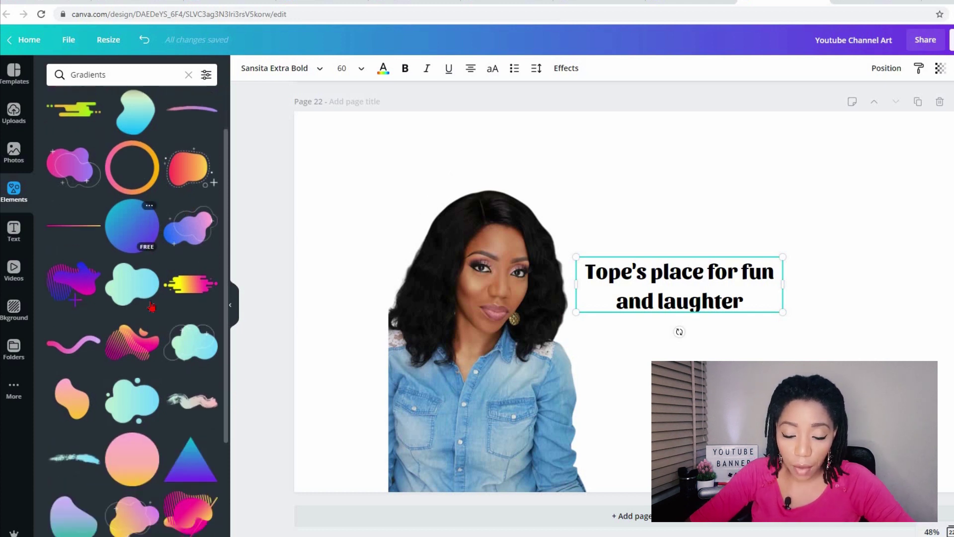
scroll(152, 306, "down", 2)
scroll(180, 185, "down", 1)
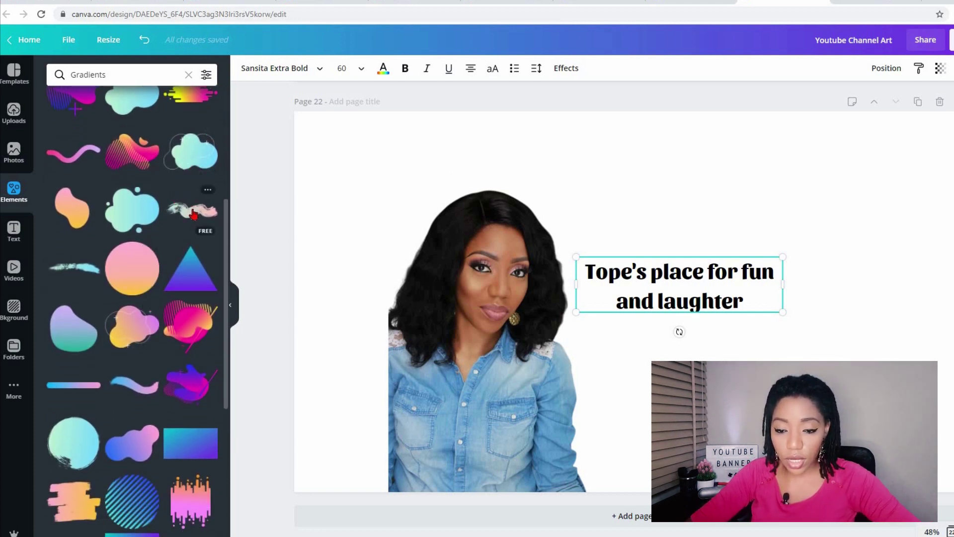
mouse_move(195, 219)
left_mouse_down()
mouse_move(849, 308)
mouse_move(788, 304)
left_mouse_up()
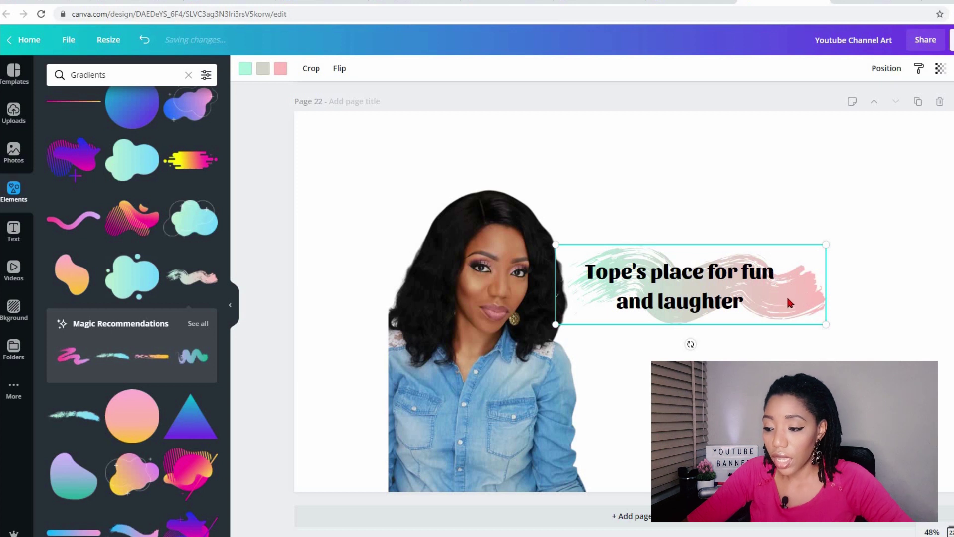
Recolour the brush stroke with brown-gold, light gold and yellow from the brand palette, and shift it slightly towards the portrait
left_click(246, 68)
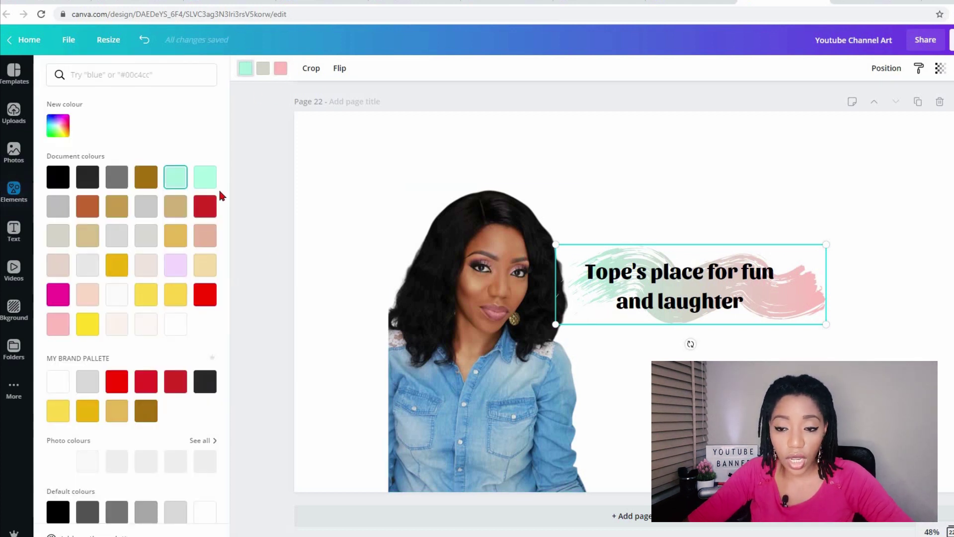
left_click(147, 411)
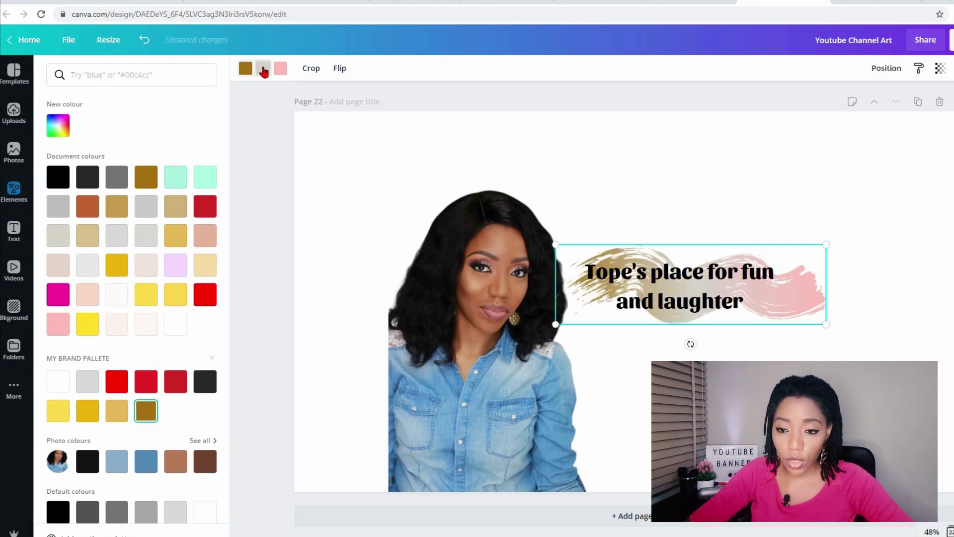
left_click(264, 70)
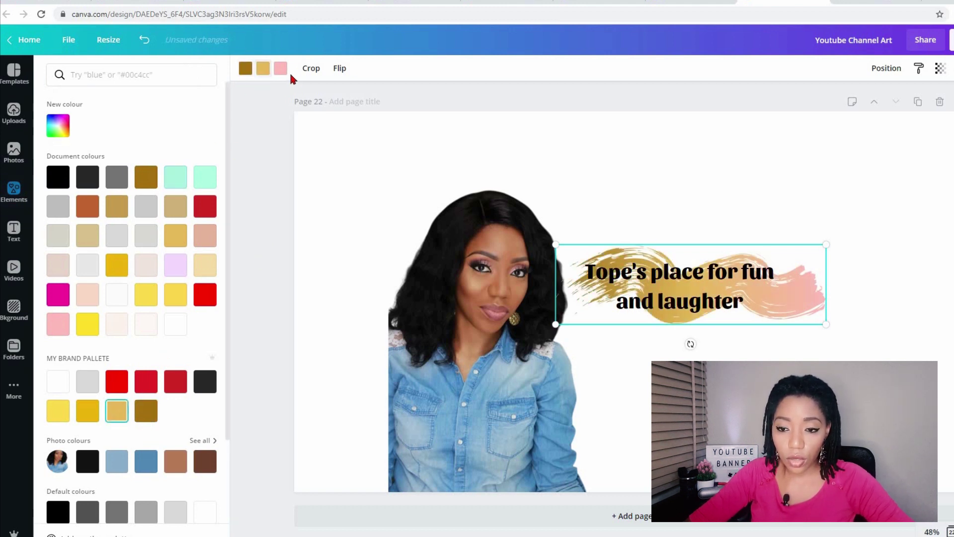
left_click(58, 412)
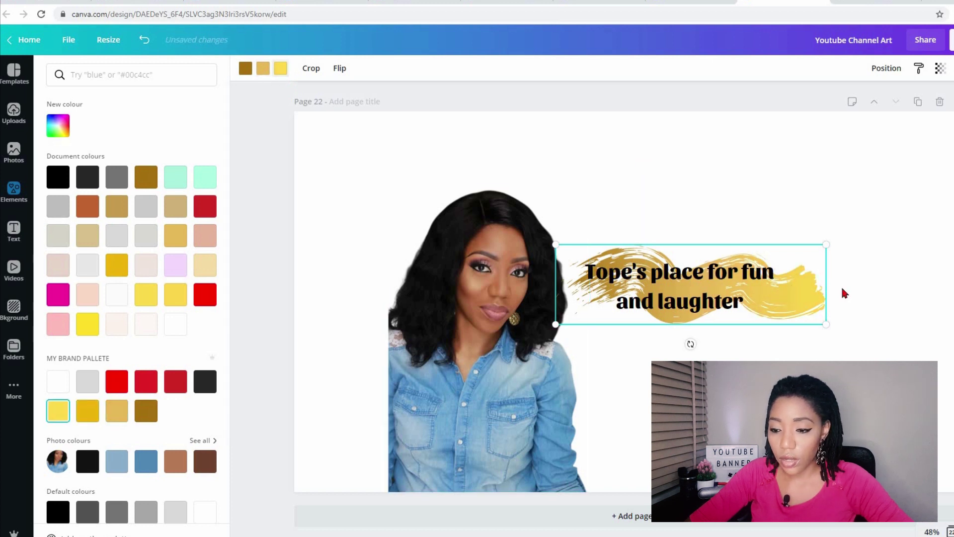
left_click(727, 359)
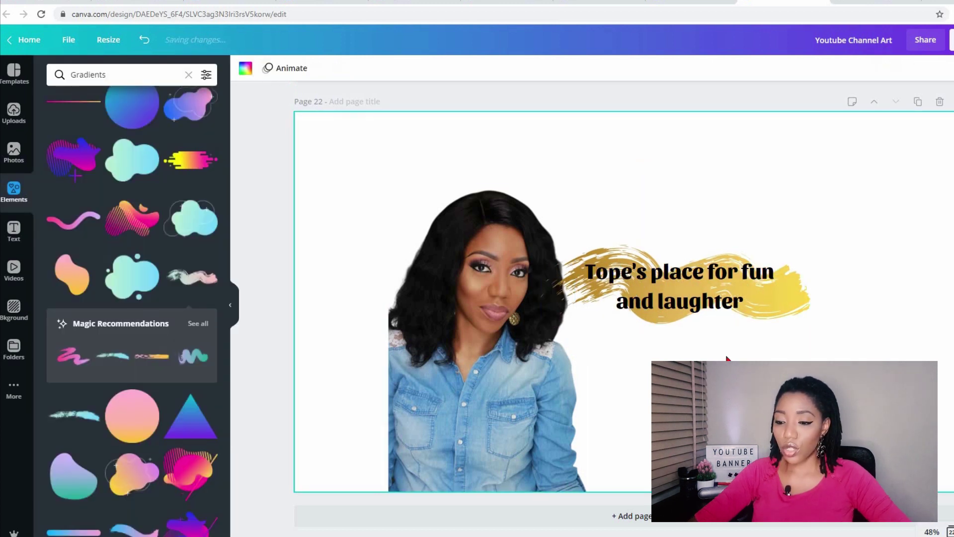
Add a subheading reading "New videos every week" and place it centred below the heading
left_click(14, 230)
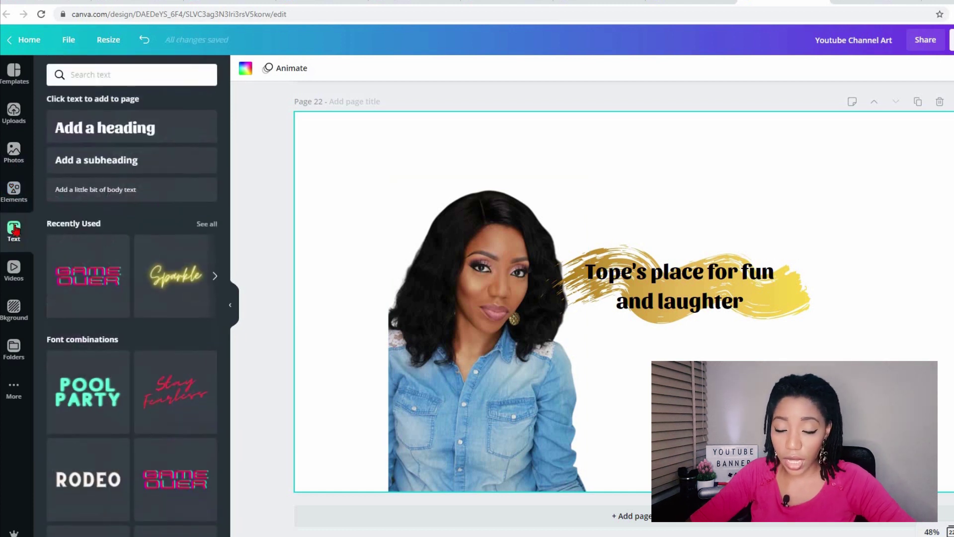
left_click(106, 166)
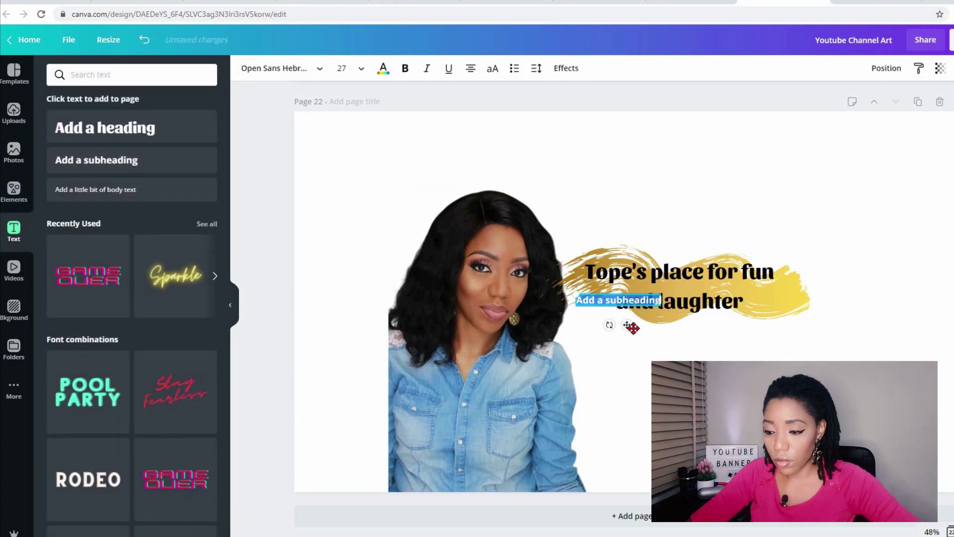
left_click_drag(632, 327, 687, 369)
type("nEW")
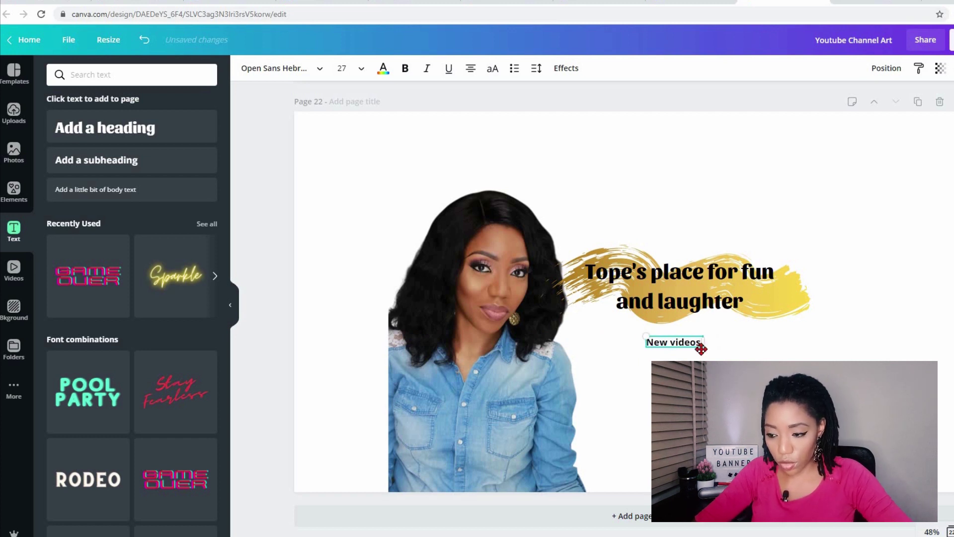
type(" videos every week")
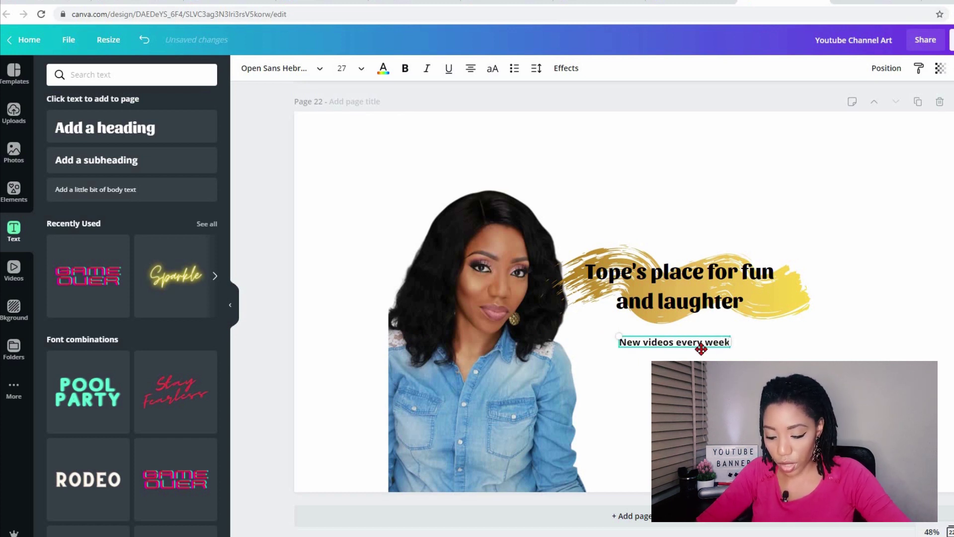
left_click(608, 472)
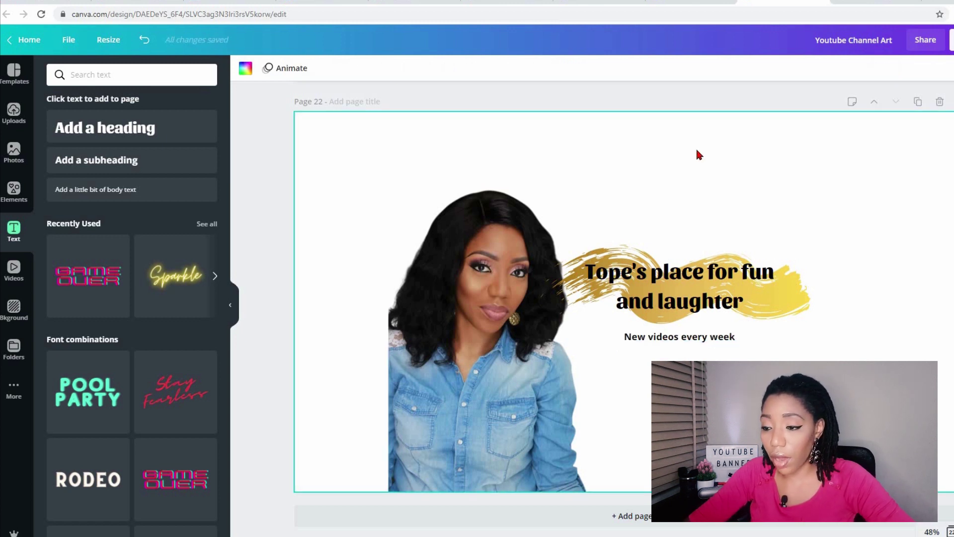
Try light grey as the page background, apply the purple-to-green polygon gradient instead, and recolour the heading and subheading white
left_click(244, 73)
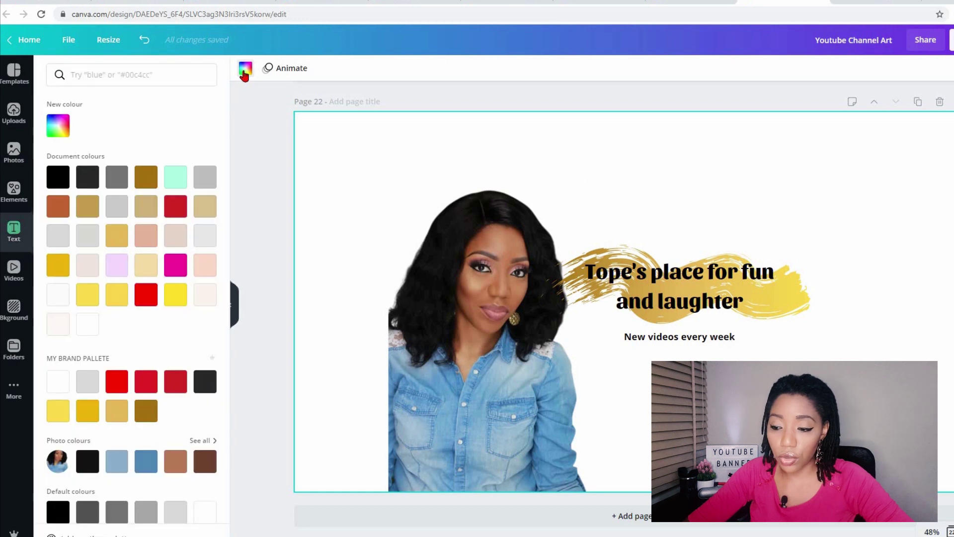
left_click(87, 381)
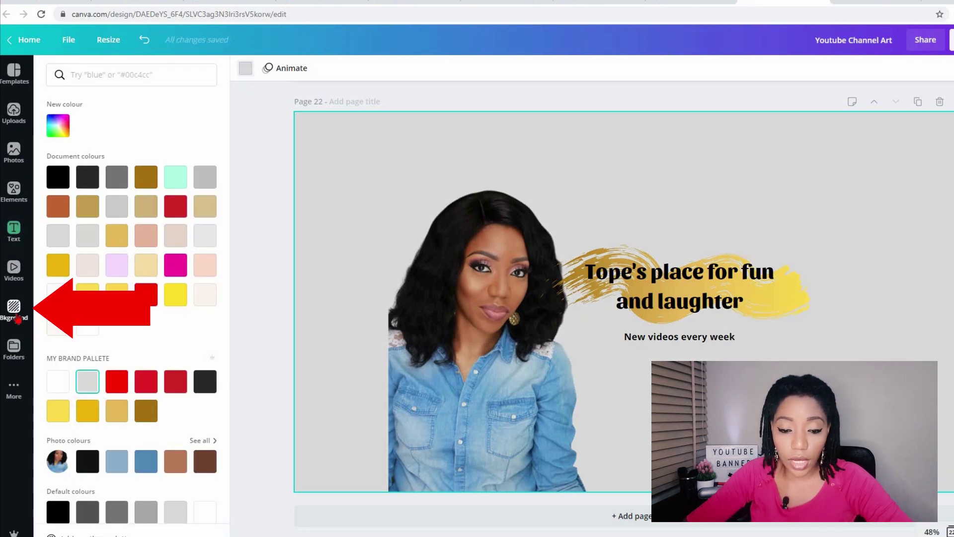
left_click(15, 308)
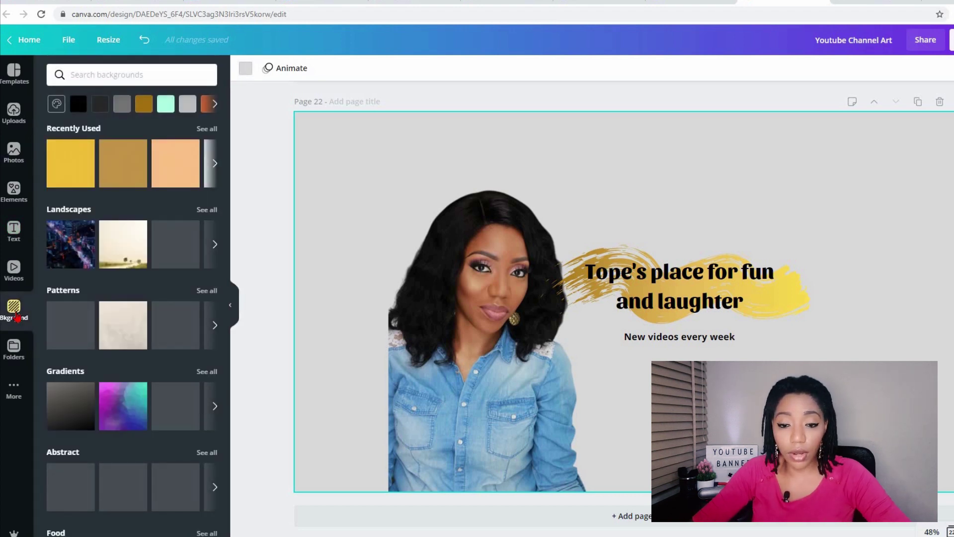
left_click(124, 406)
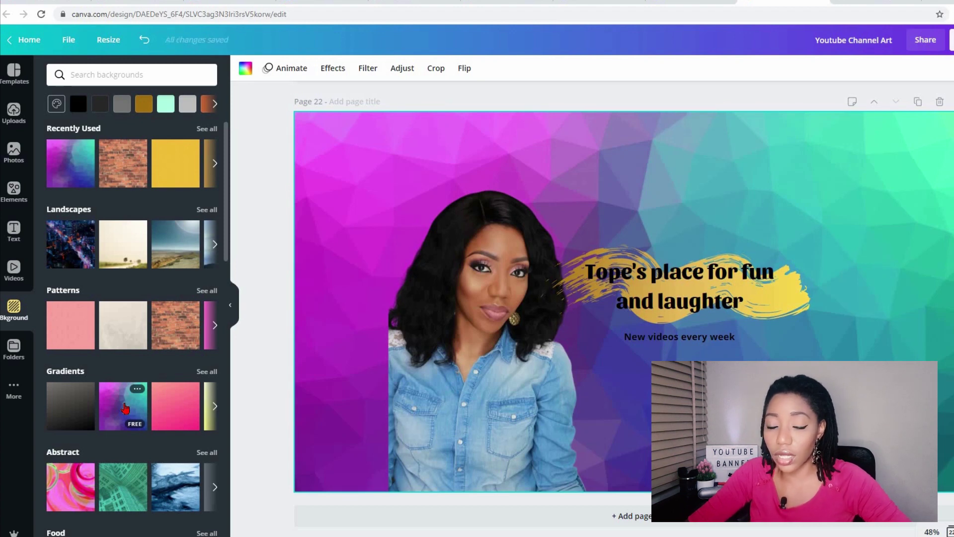
left_click(622, 279)
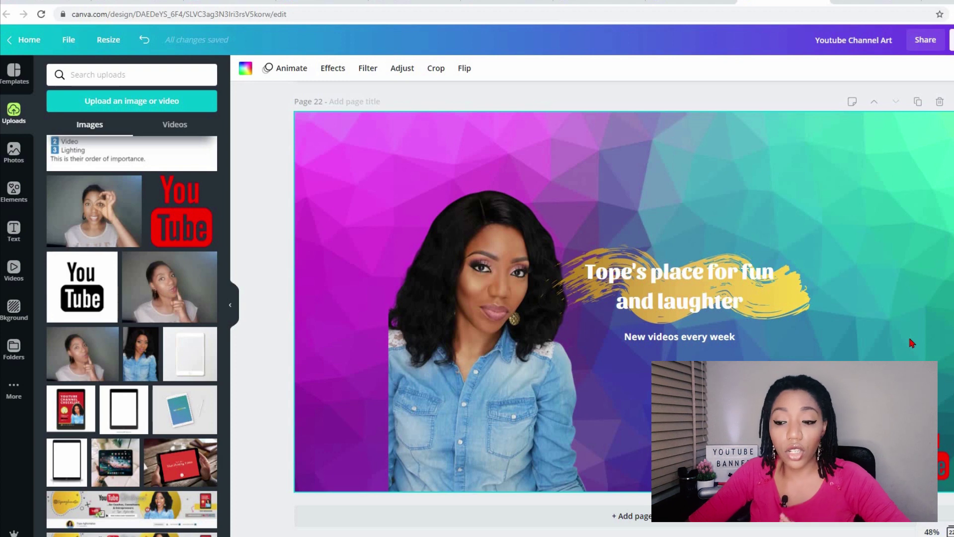
Add the rounded-square frame from the Frames elements over the green side of the banner and fill it with the uploaded denim-shirt portrait
left_click(15, 187)
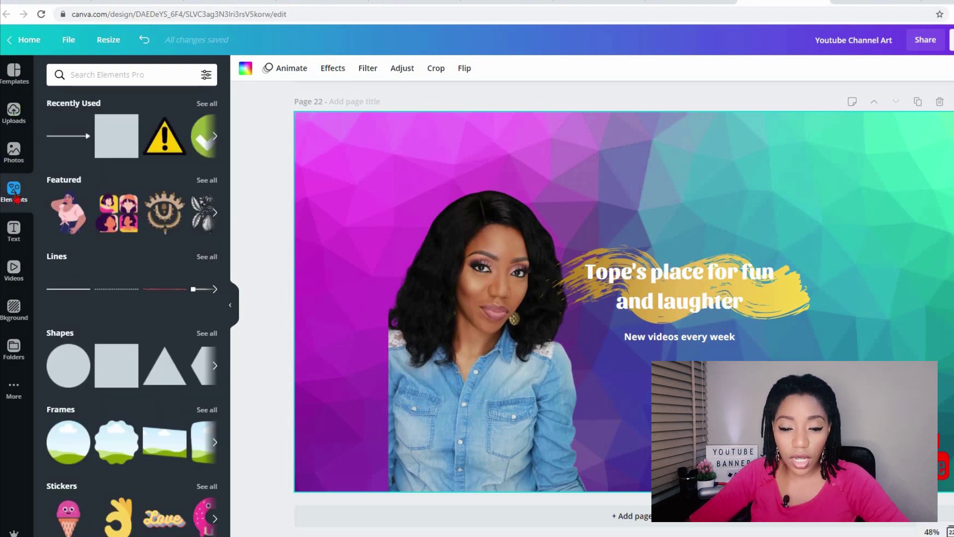
left_click(208, 410)
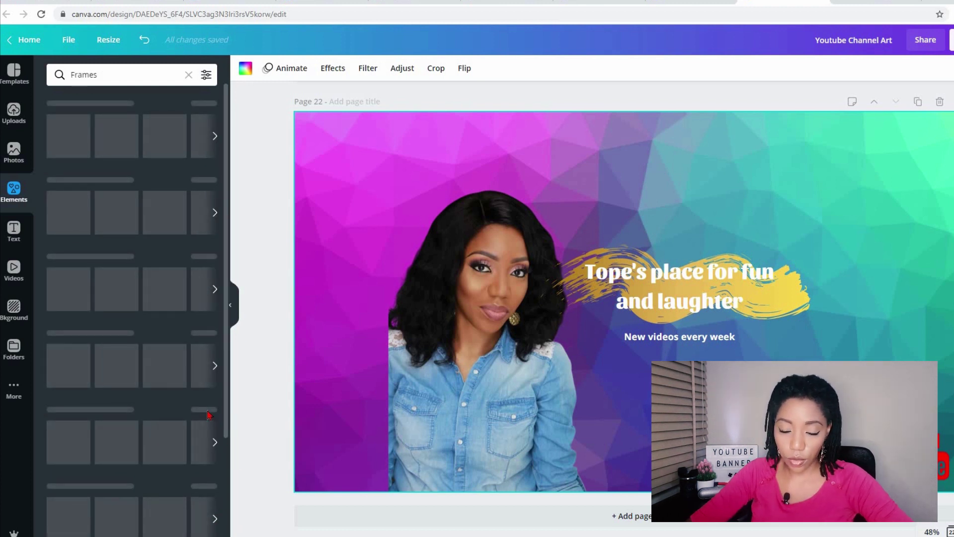
left_click_drag(74, 177, 830, 268)
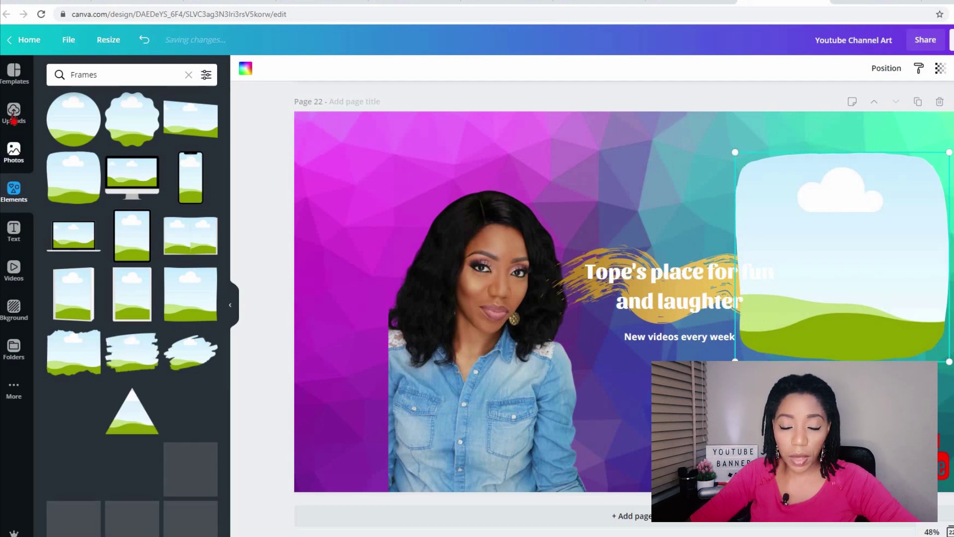
left_click(13, 149)
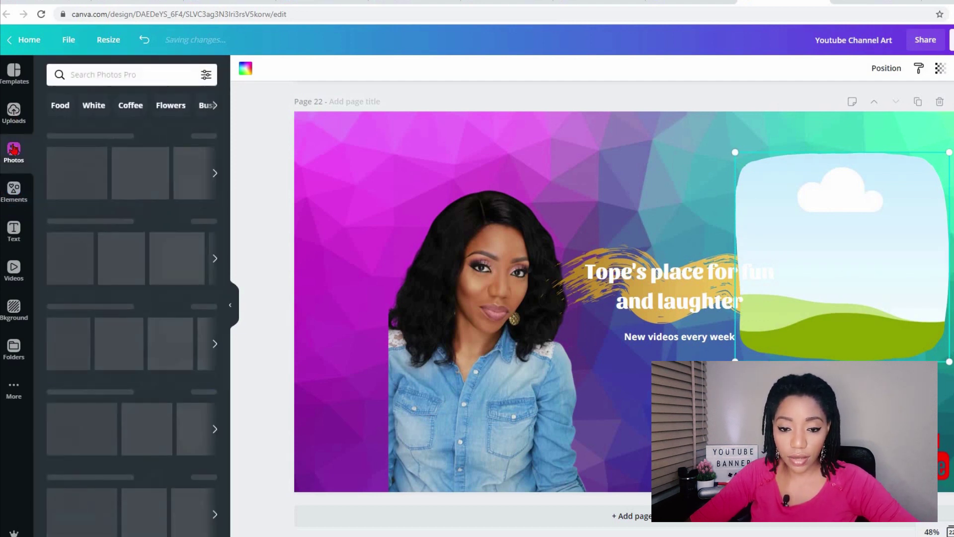
left_click(14, 112)
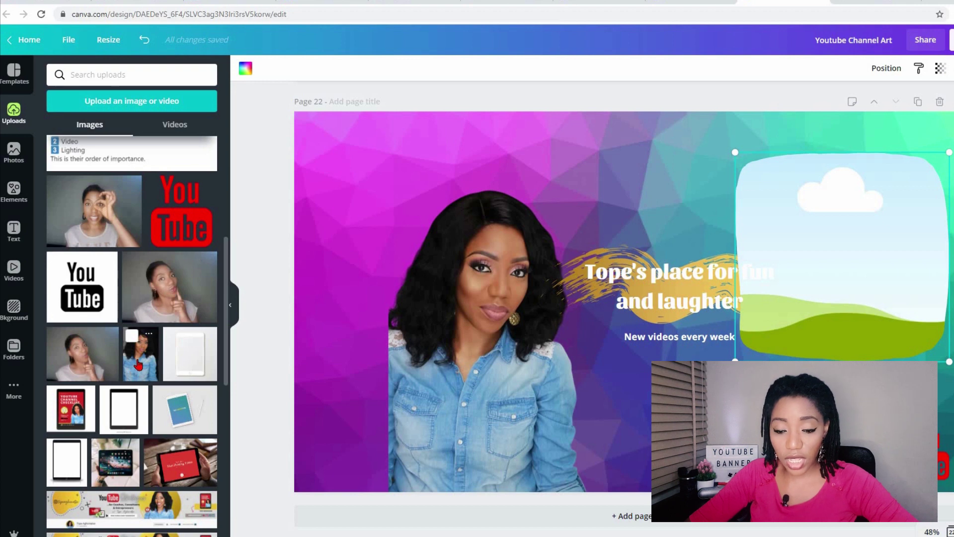
left_click_drag(474, 323, 755, 209)
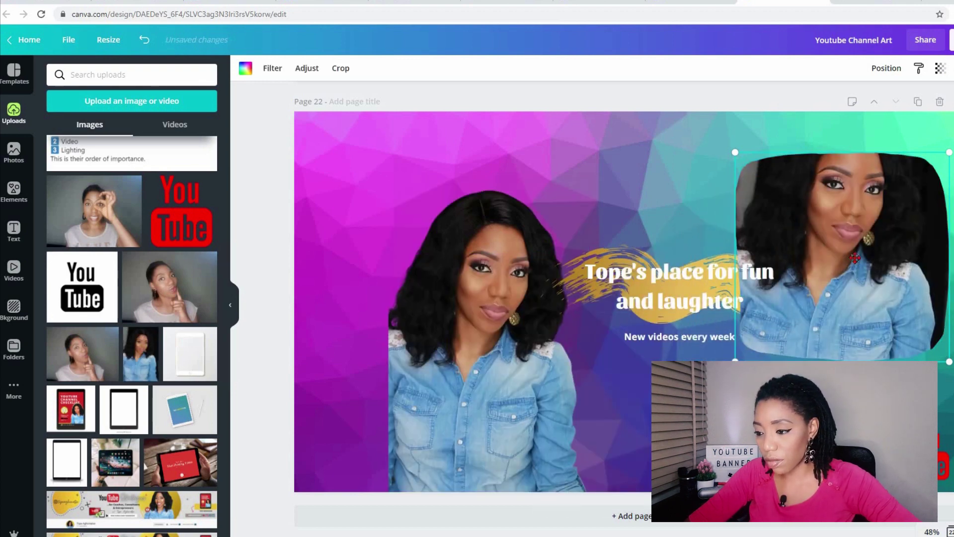
Reposition the photo inside the frame to show the whole head, and shrink the frame
double_click(872, 341)
left_click_drag(872, 342, 873, 395)
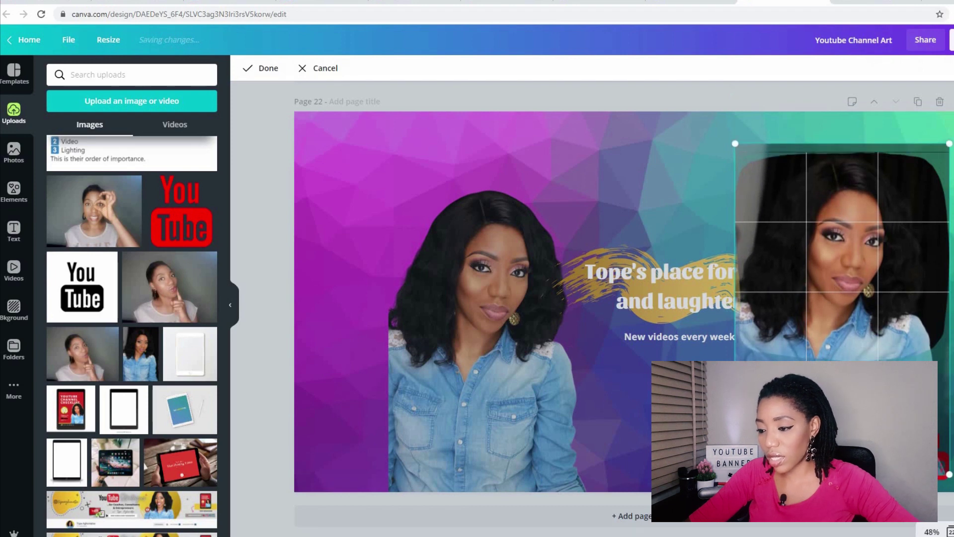
key("Return")
left_click_drag(738, 354, 783, 315)
Delete the cut-out portrait, move the framed photo into its place, and shift the heading, subheading and brush stroke slightly away from it
left_click(457, 406)
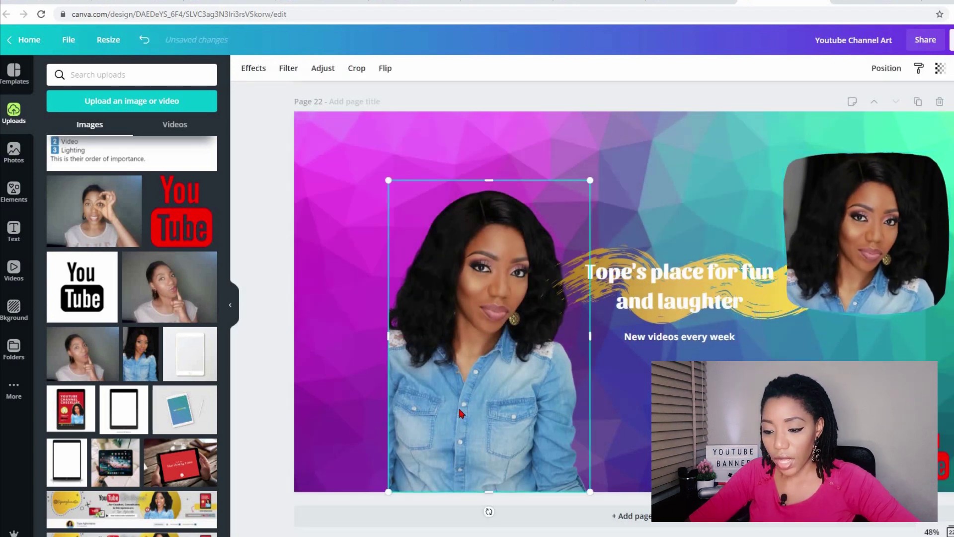
key("Delete")
left_click_drag(790, 278, 406, 329)
left_click_drag(768, 256, 768, 256)
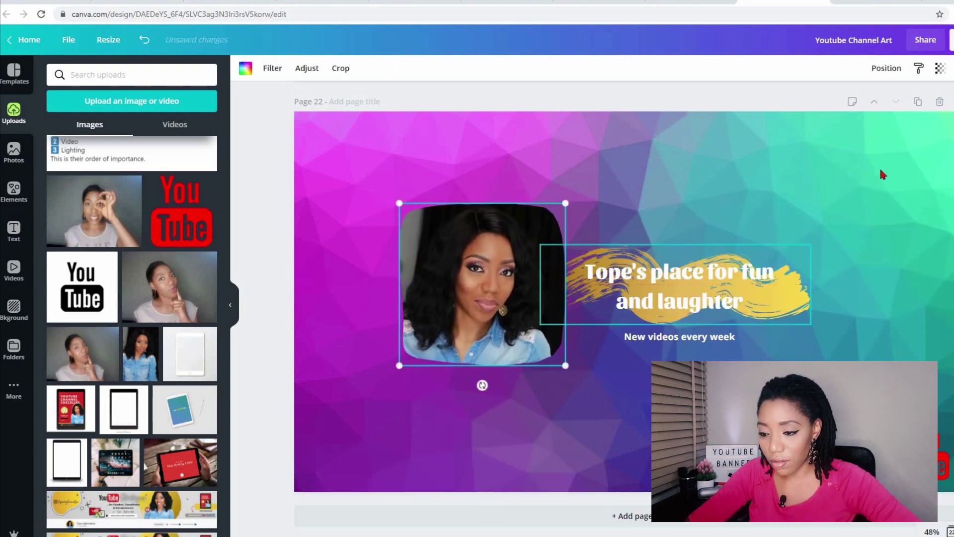
left_click(679, 298)
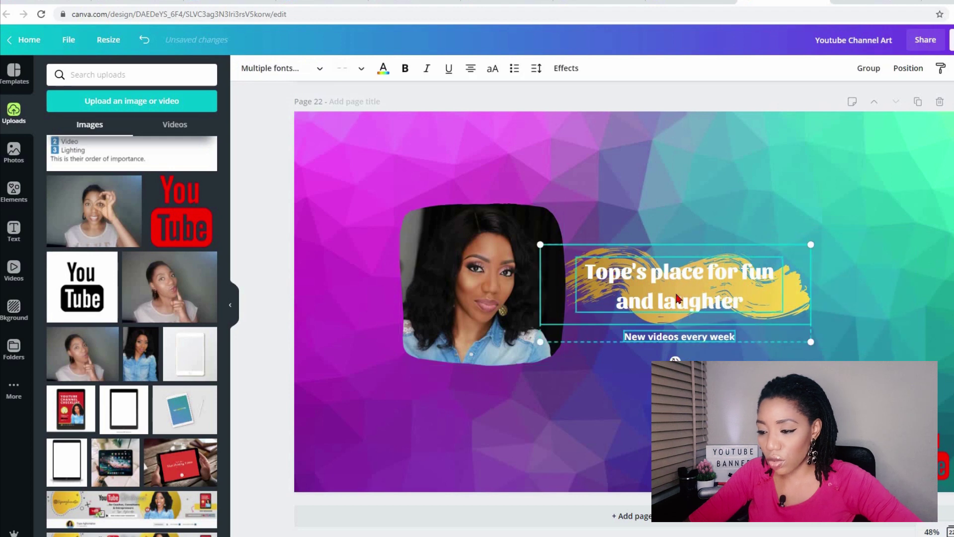
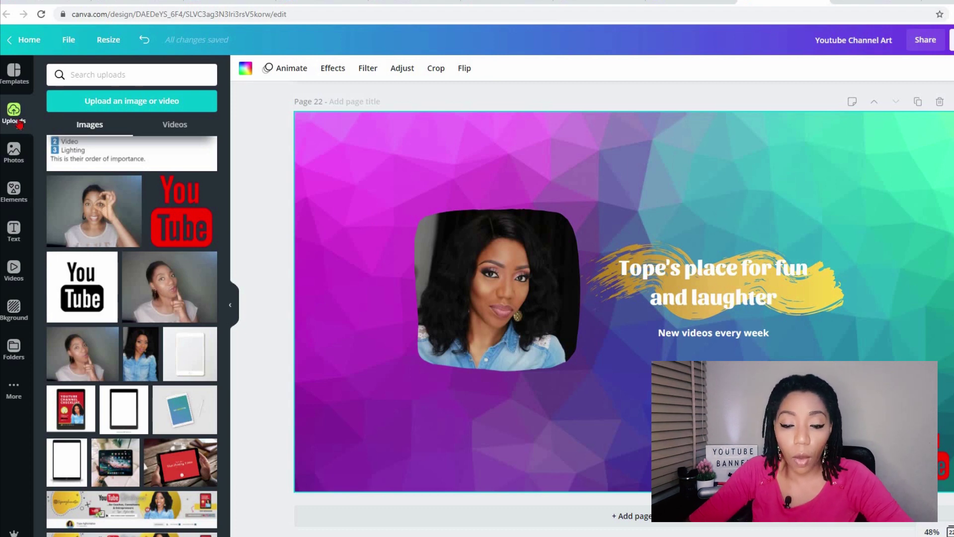
Add the gold "FULL VIEW" safe-area template image from the uploads to the banner page
scroll(94, 170, "up", 5)
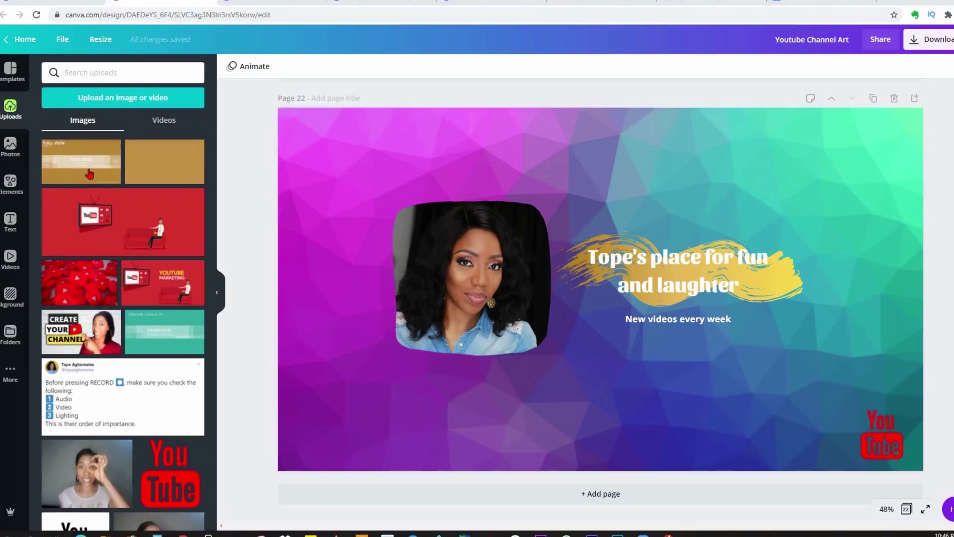
mouse_move(89, 174)
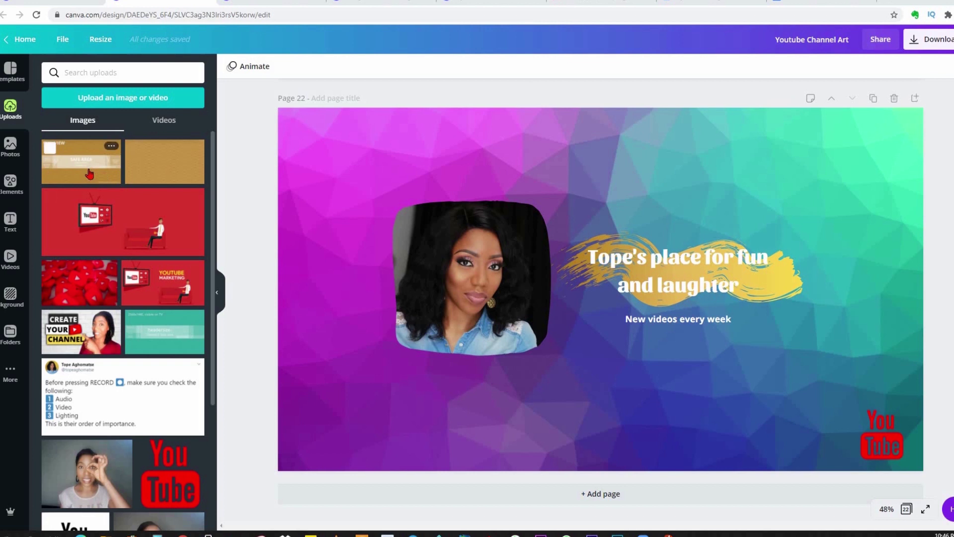
left_click(89, 174)
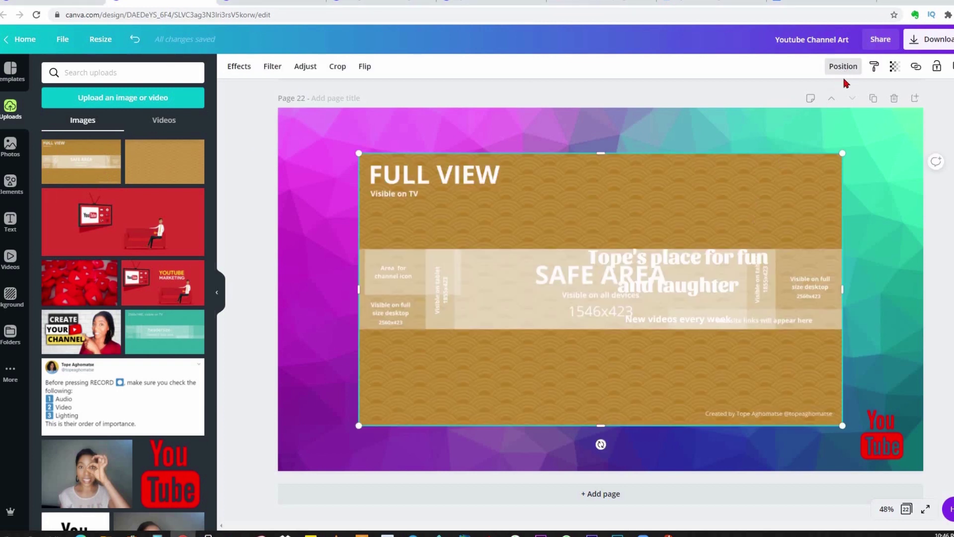
Try sending the safe-area template behind the framed photo, text and brush stroke, and bring it forwards to the front again
left_click(845, 66)
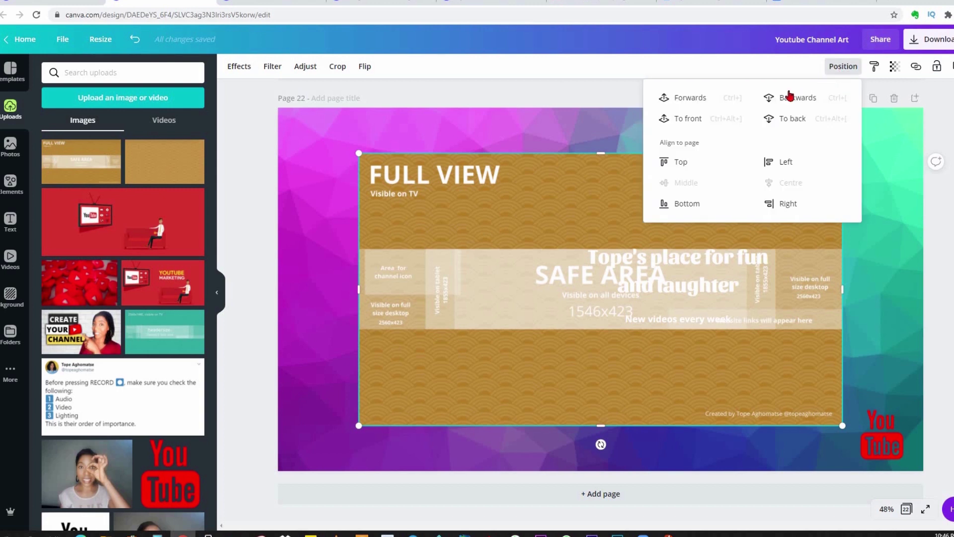
left_click(789, 106)
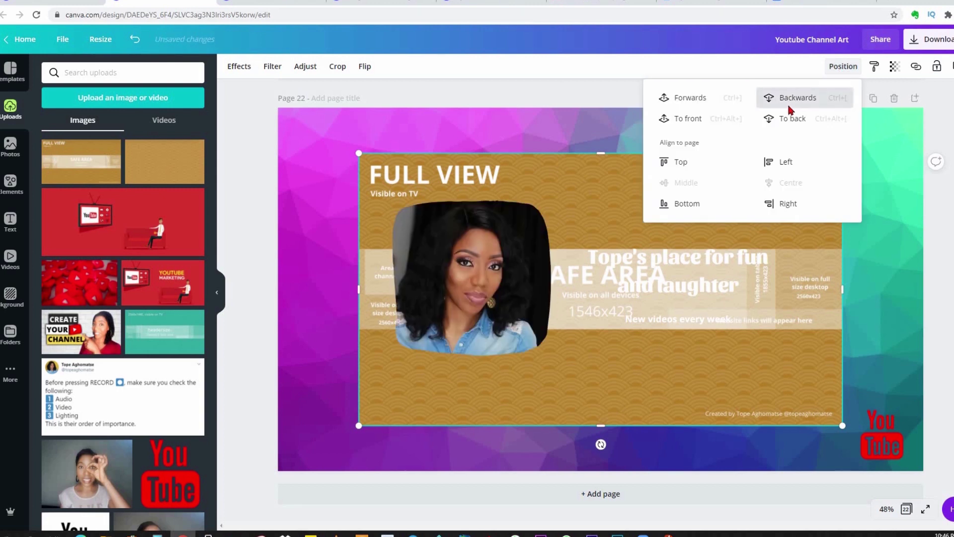
left_click(789, 109)
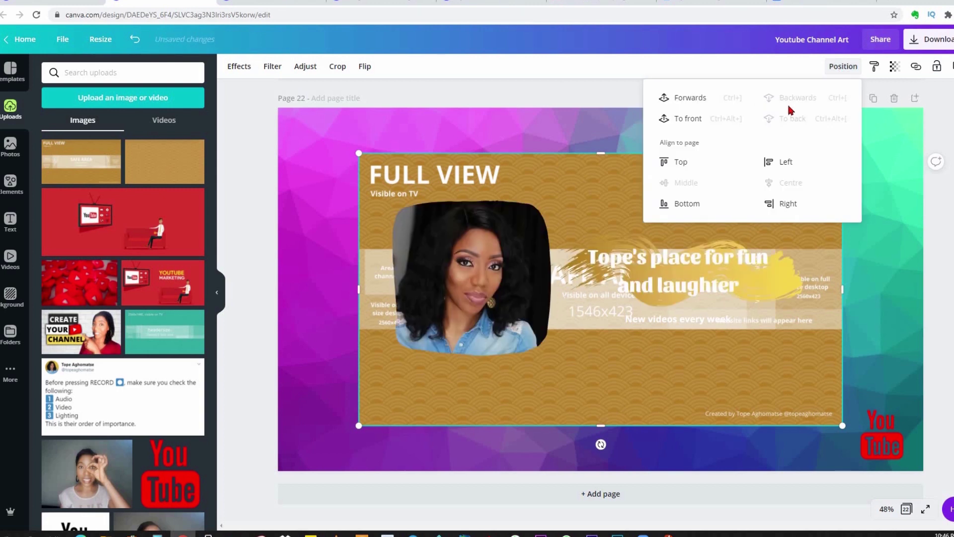
left_click(698, 99)
left_click(698, 99)
left_click(697, 99)
left_click(697, 99)
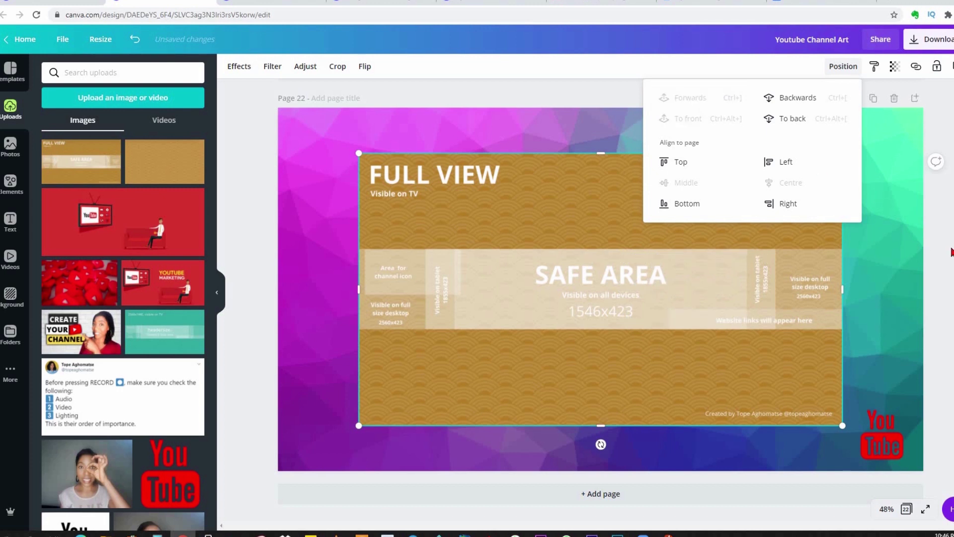
key("Escape")
key("Escape")
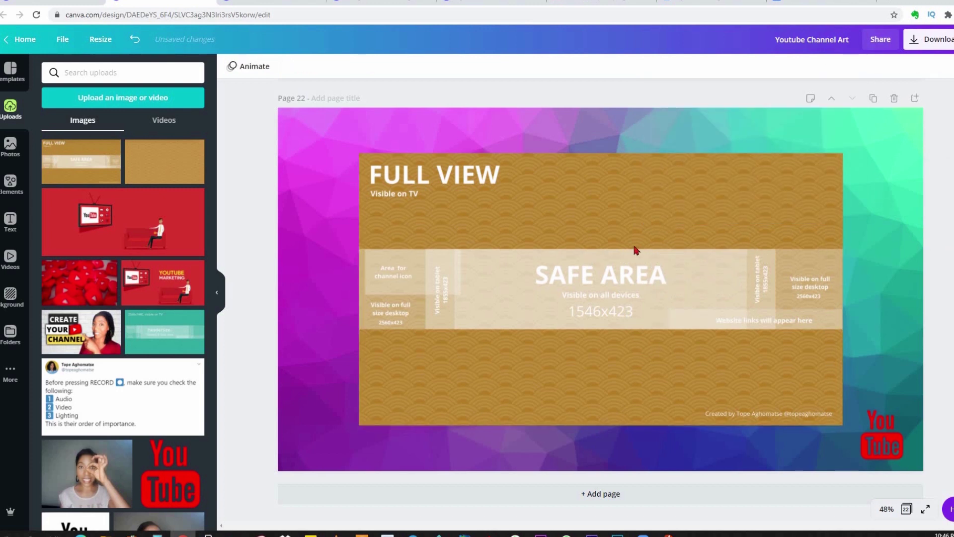
Move and enlarge the safe-area template to cover the whole page, and set its transparency to 46
left_click_drag(696, 194, 734, 181)
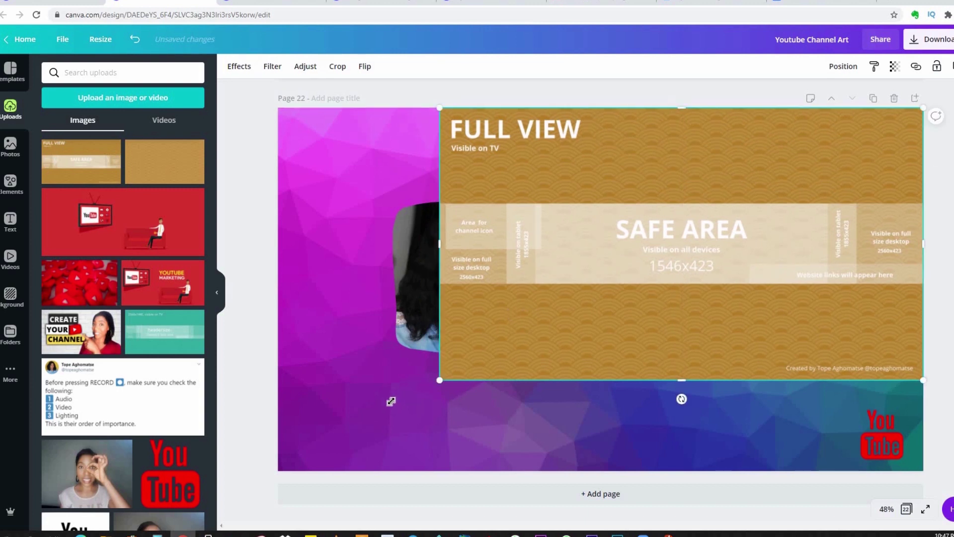
left_click_drag(391, 401, 280, 475)
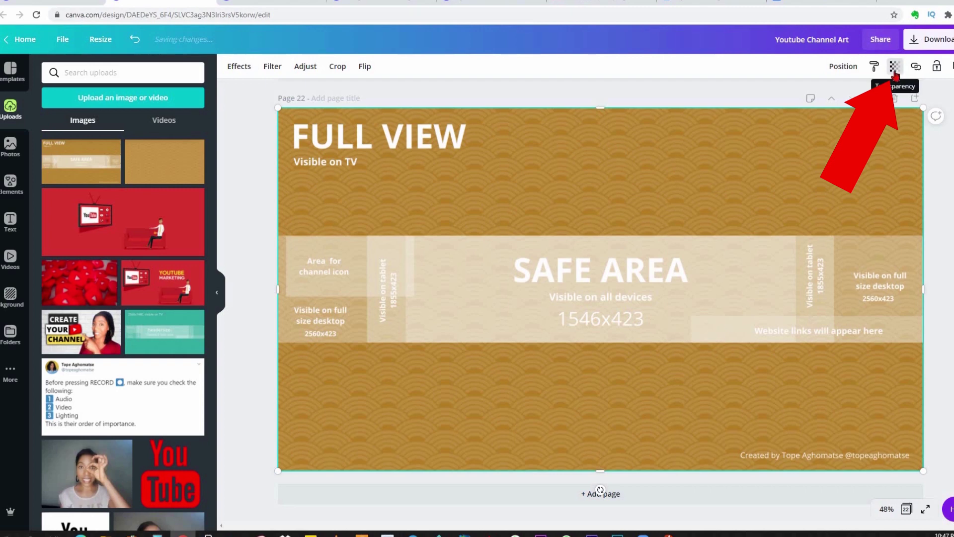
left_click(895, 69)
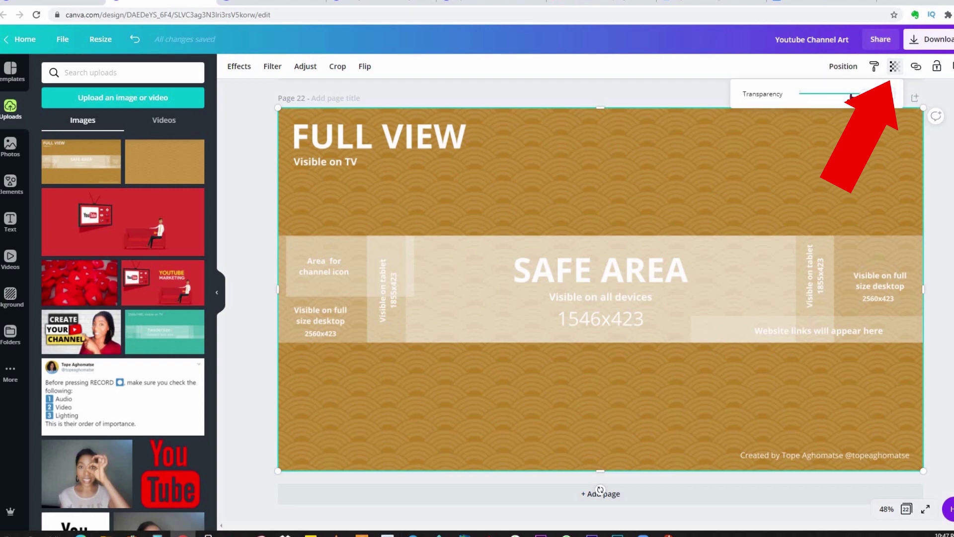
left_click(851, 96)
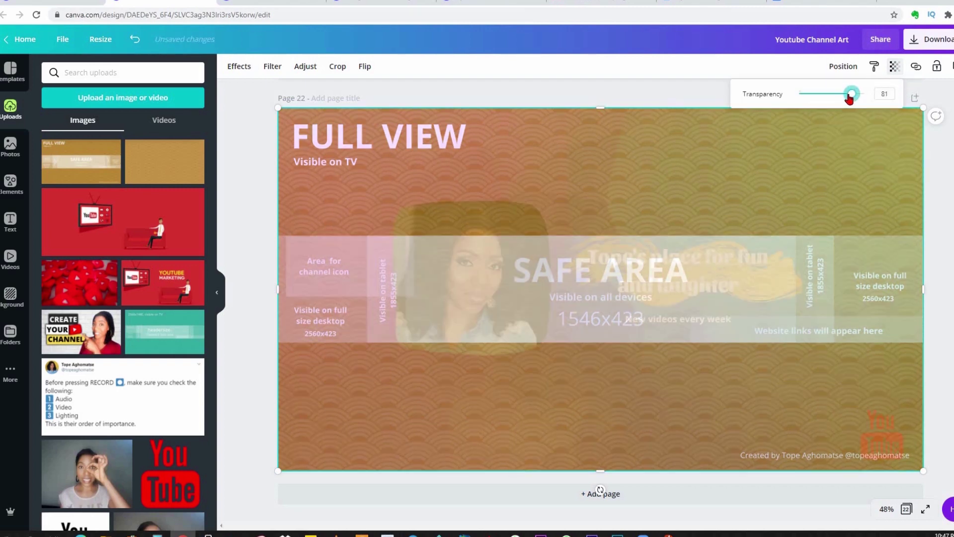
left_click_drag(850, 98, 830, 99)
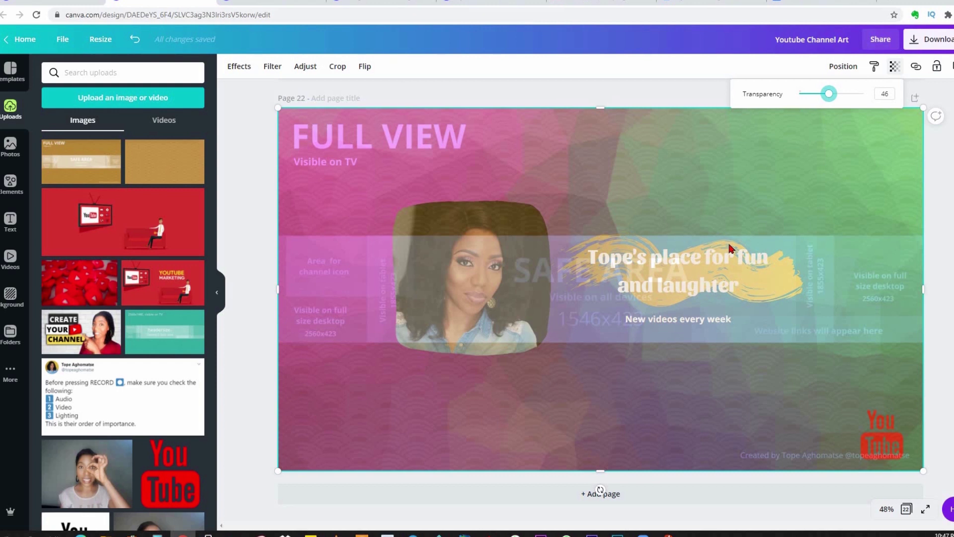
left_click(867, 187)
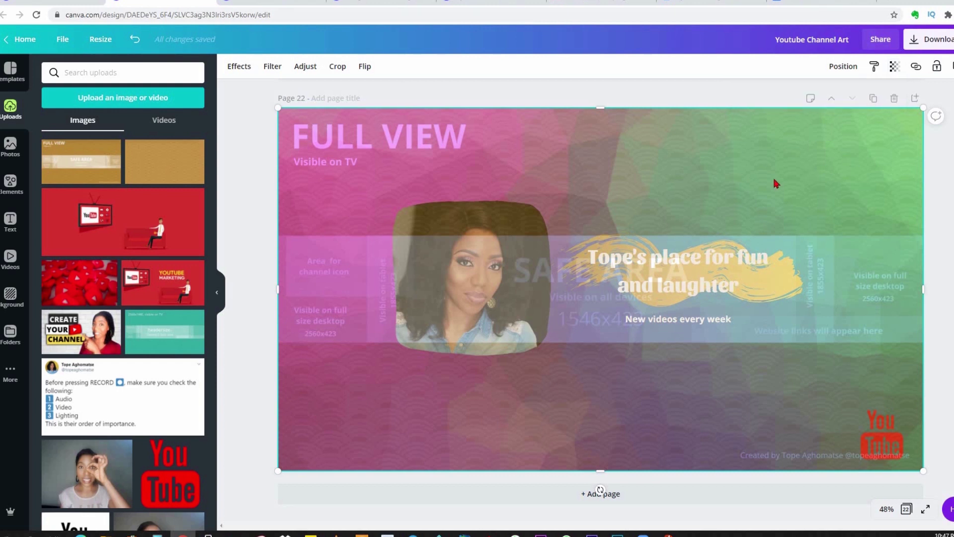
Undo the addition of the safe-area template so only the banner design remains on page 22
key("ctrl+z")
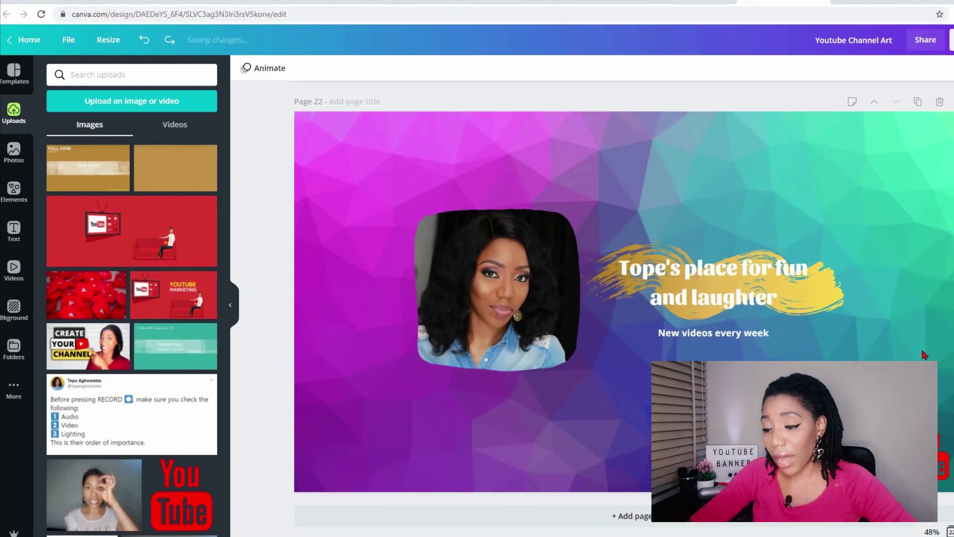
scroll(923, 355, "up", 5)
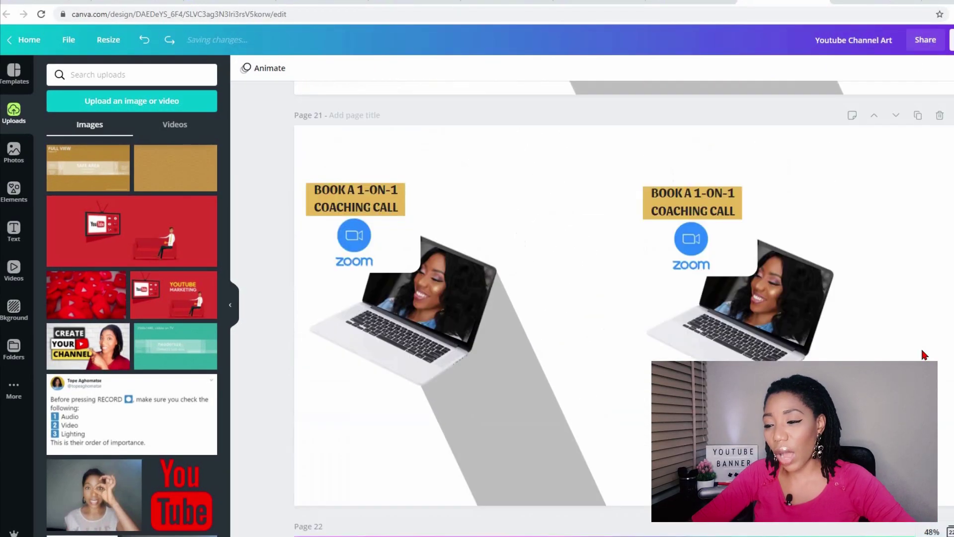
scroll(924, 354, "down", 5)
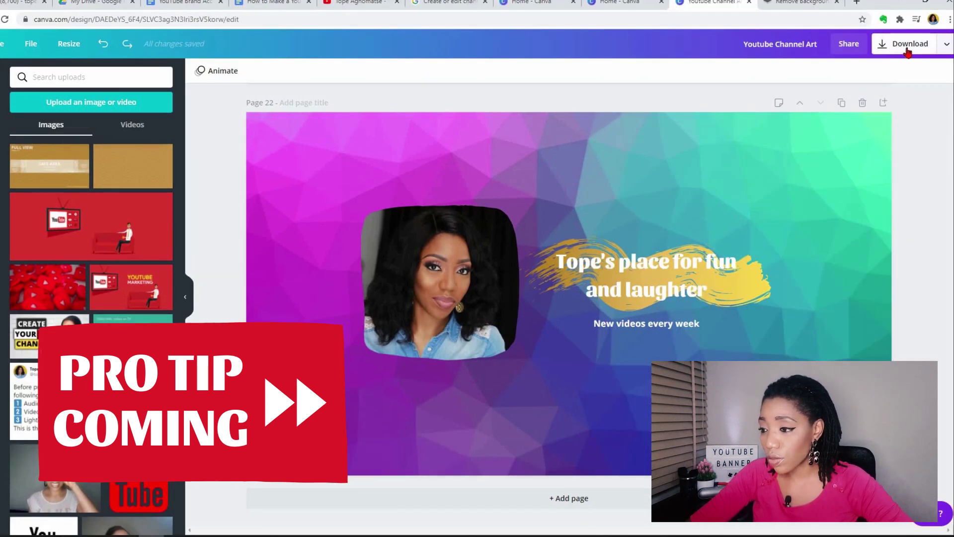
Download only page 22 of the design as a PNG at size 1
left_click(908, 50)
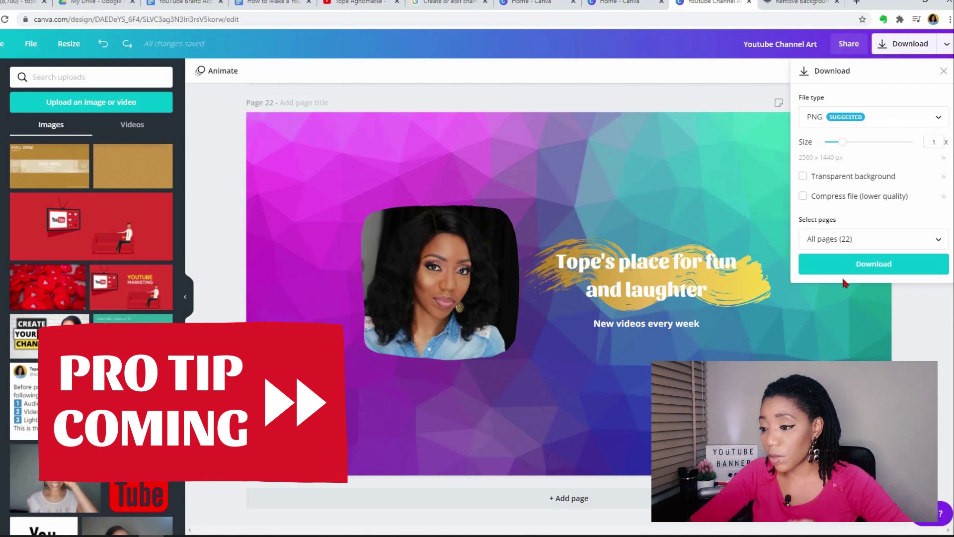
left_click(936, 241)
scroll(870, 331, "down", 5)
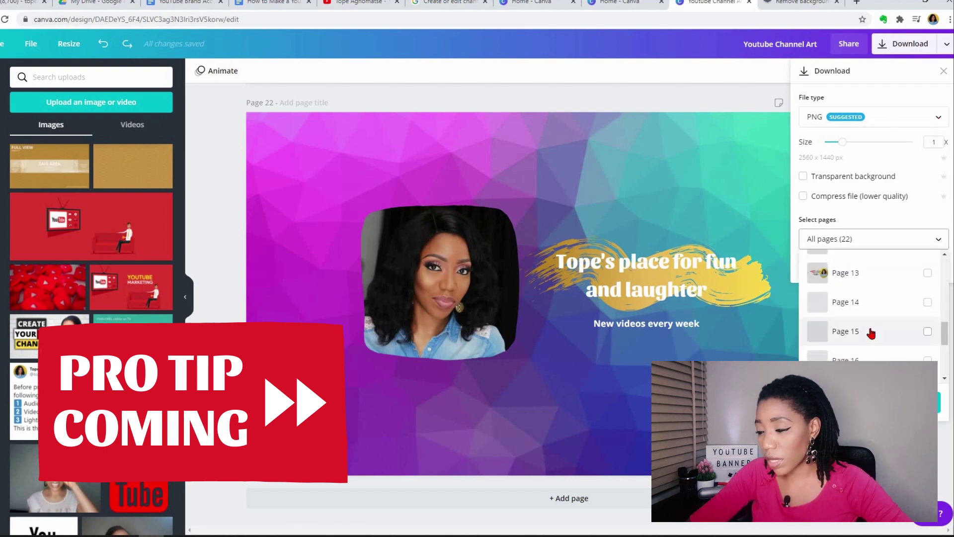
scroll(871, 331, "down", 4)
left_click(874, 364)
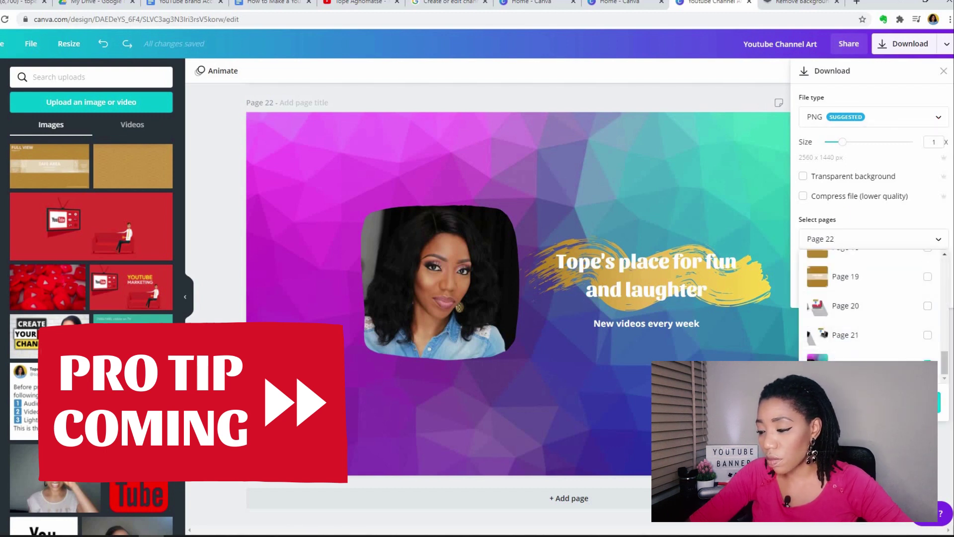
left_click(874, 402)
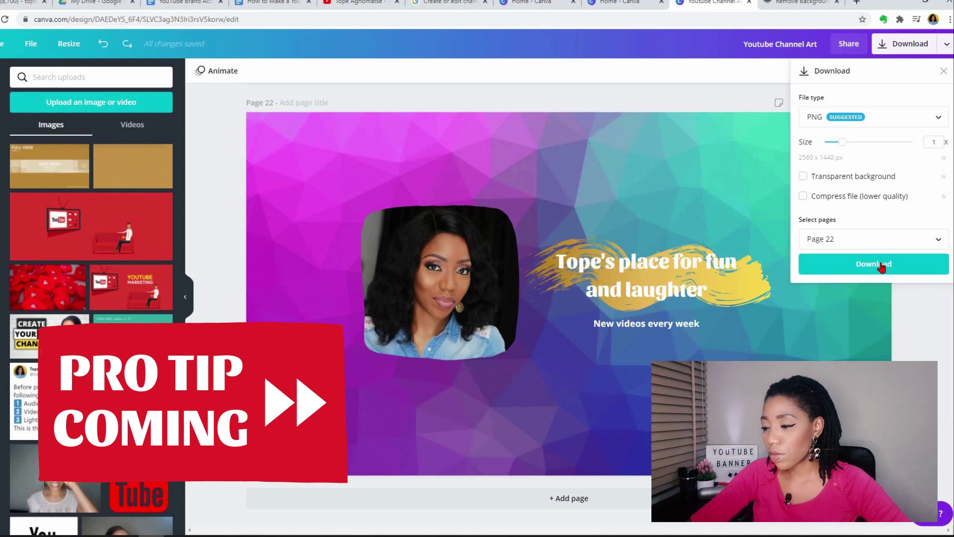
left_click(881, 266)
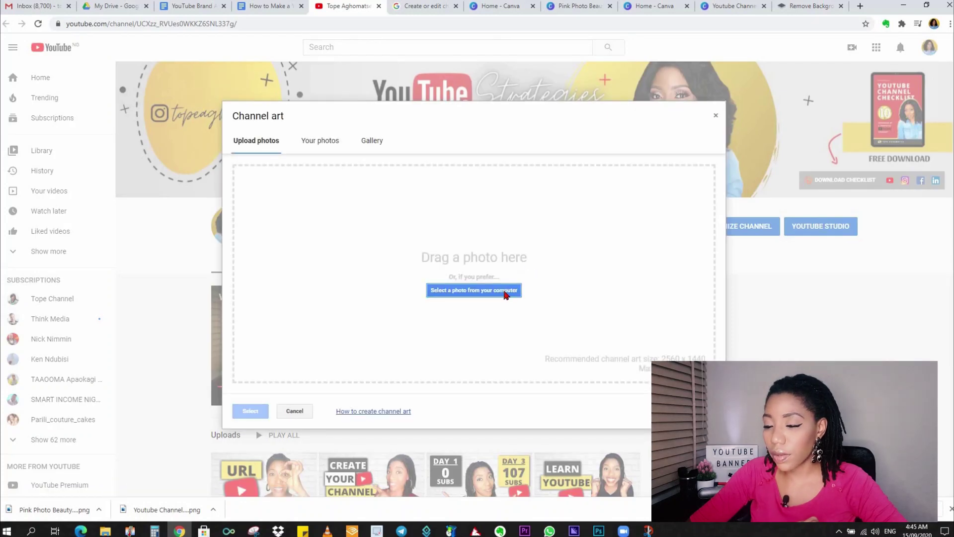
In YouTube, upload "Pink Photo Beauty Influencer Minimalism Youtube Channel Art" from the Downloads folder and apply it as the channel art
left_click(506, 295)
left_click(122, 108)
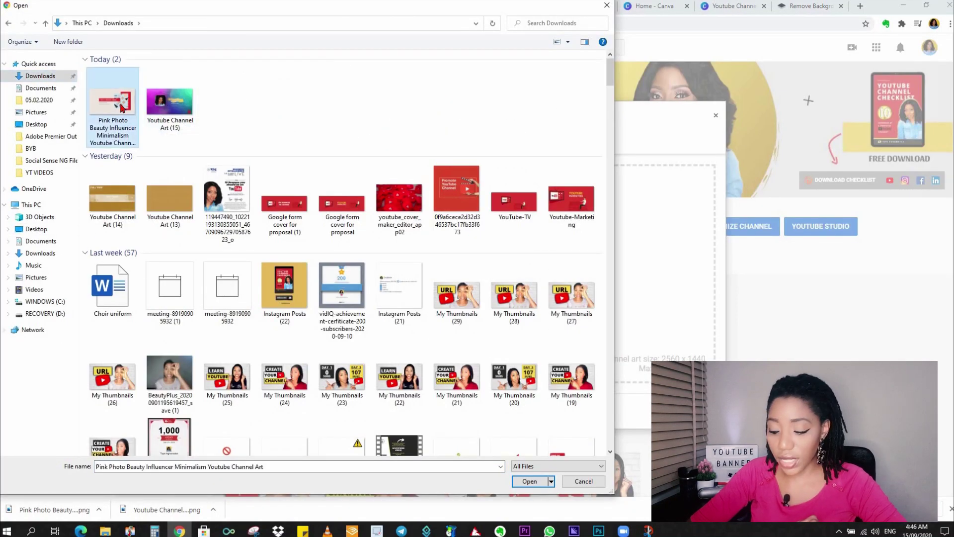
double_click(122, 109)
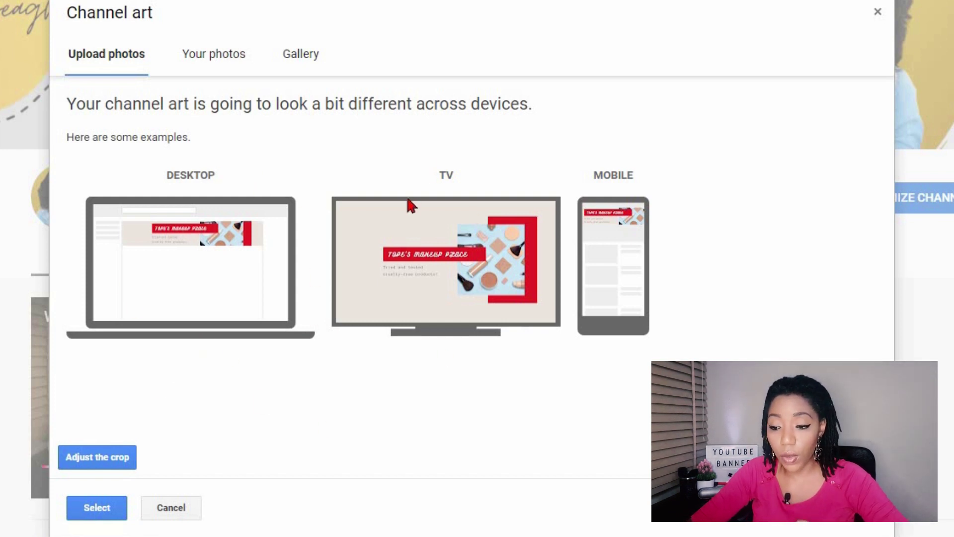
left_click(97, 508)
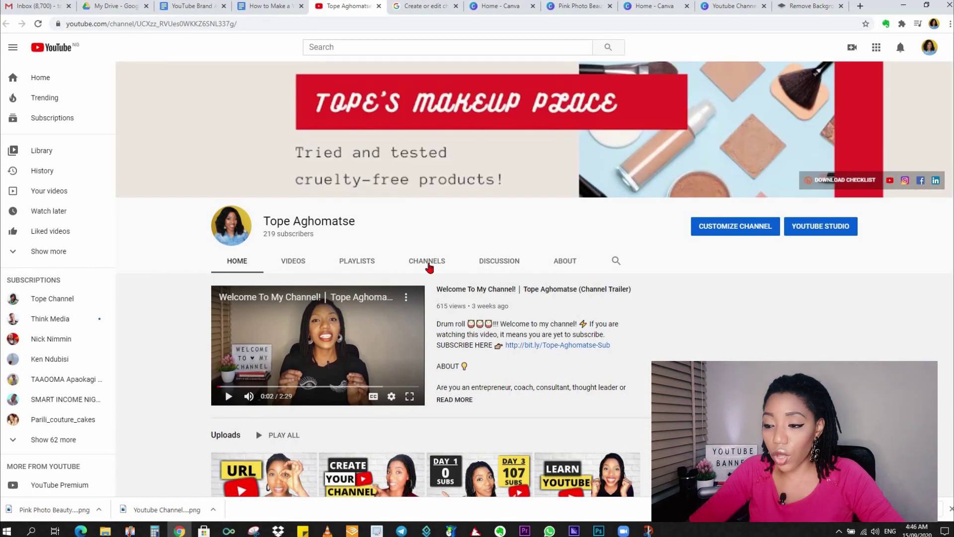
Replace the YouTube channel art with the downloaded purple-green banner containing the framed portrait
left_click(931, 84)
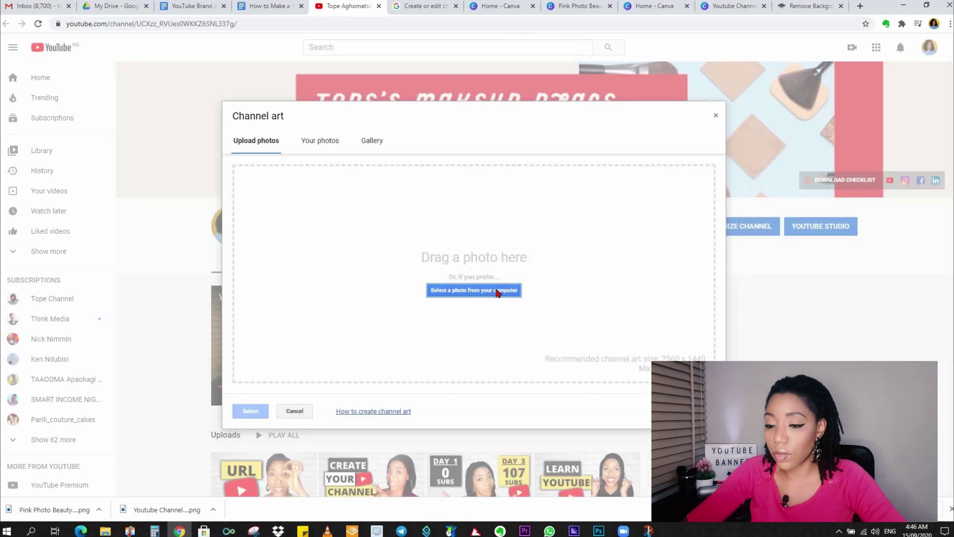
left_click(473, 290)
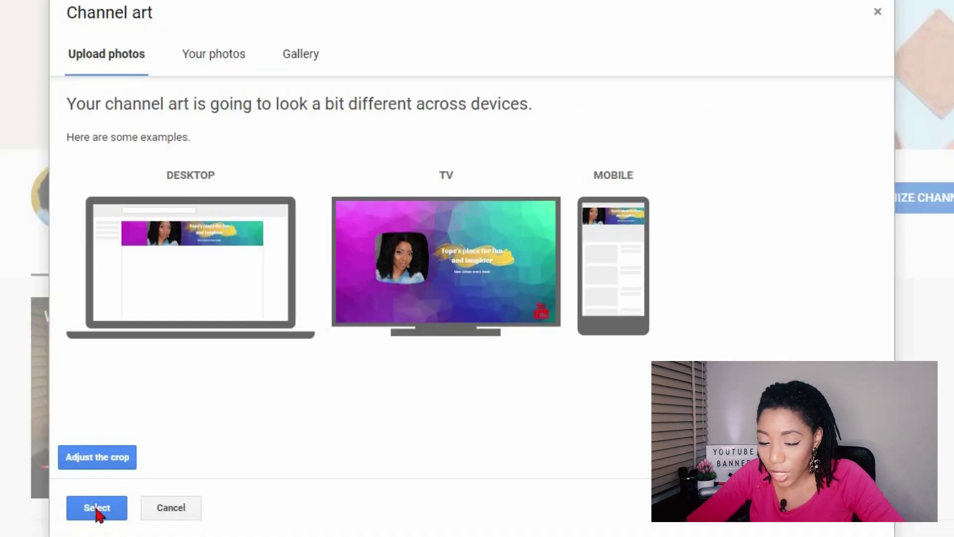
left_click(251, 412)
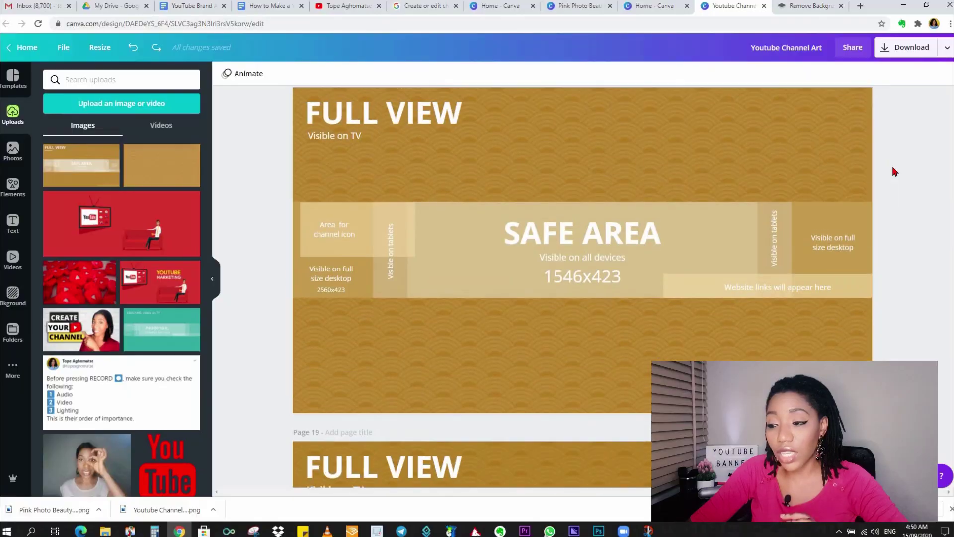
In the Canva design, look through the other channel banner designs on the pages before page 18
scroll(891, 169, "up", 8)
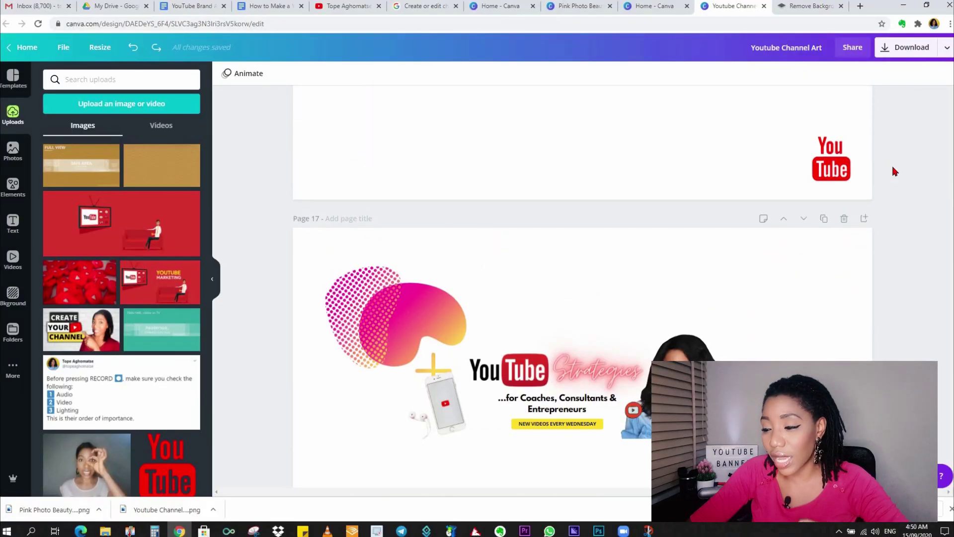
scroll(893, 170, "up", 2)
scroll(705, 161, "down", 3)
scroll(704, 161, "down", 1)
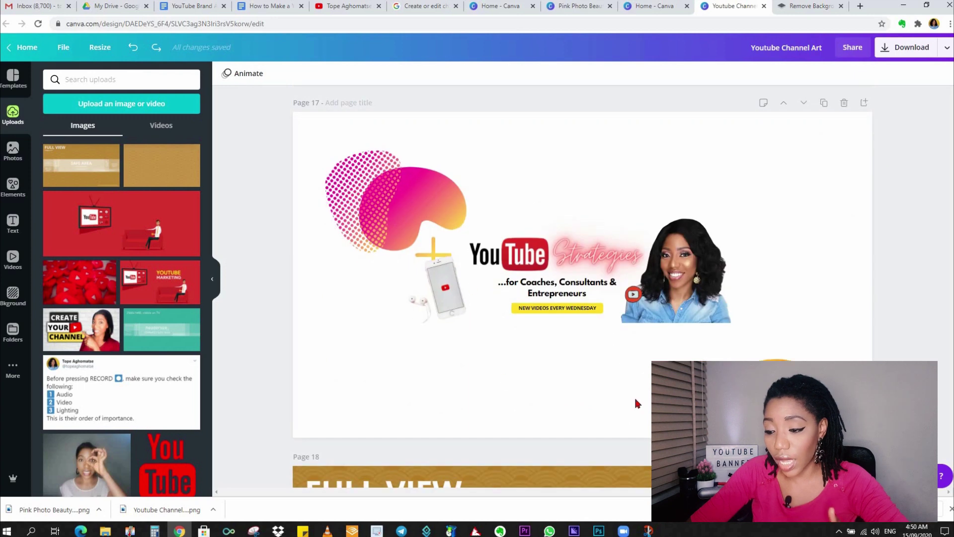
scroll(795, 248, "up", 20)
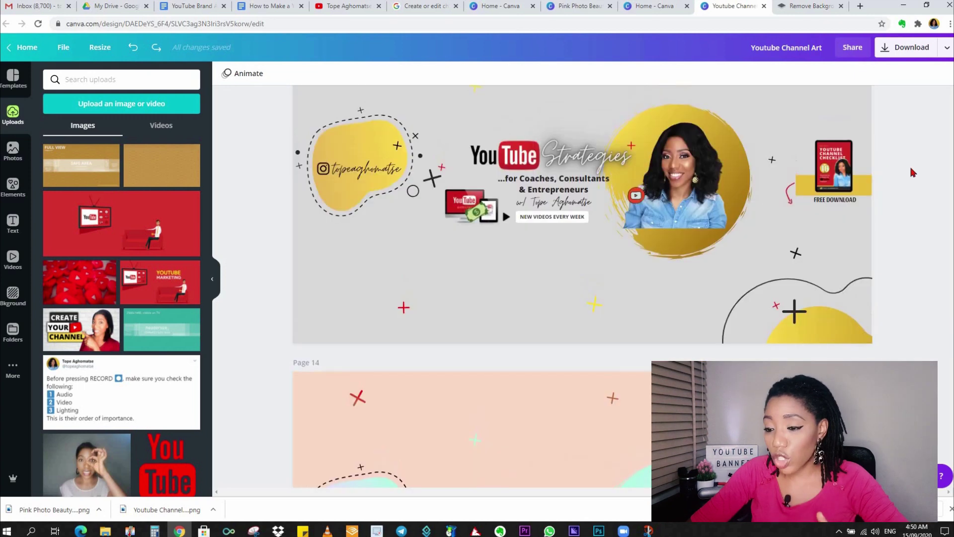